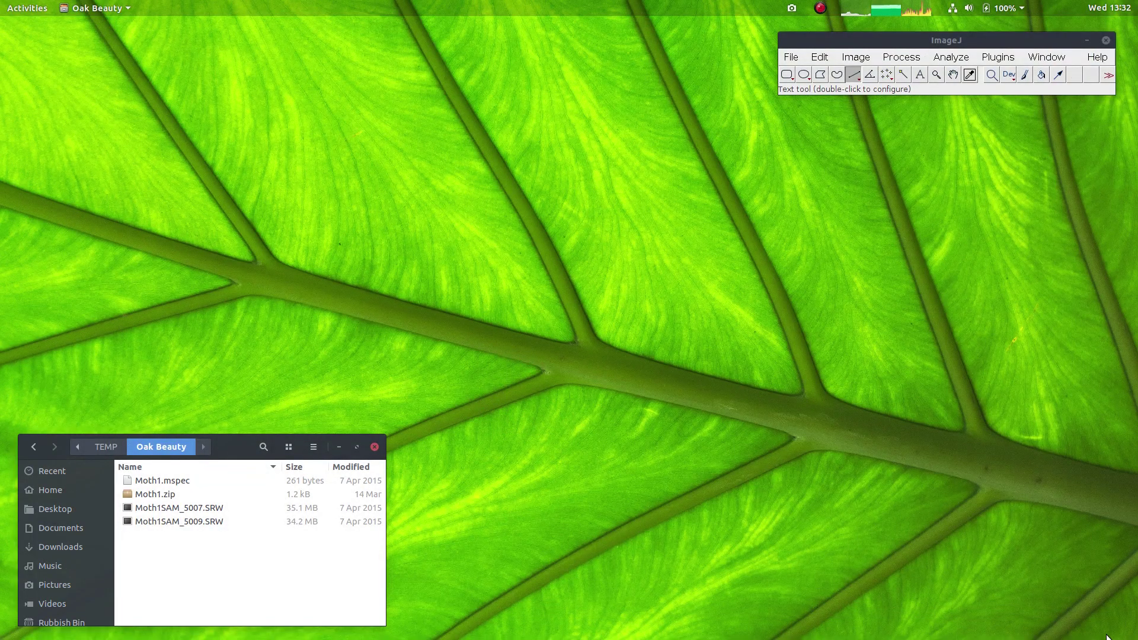
# Load Moth1.mspec as a multispectral image with micaToolbox's Load Multispectral Image.
pyautogui.click(996, 60)
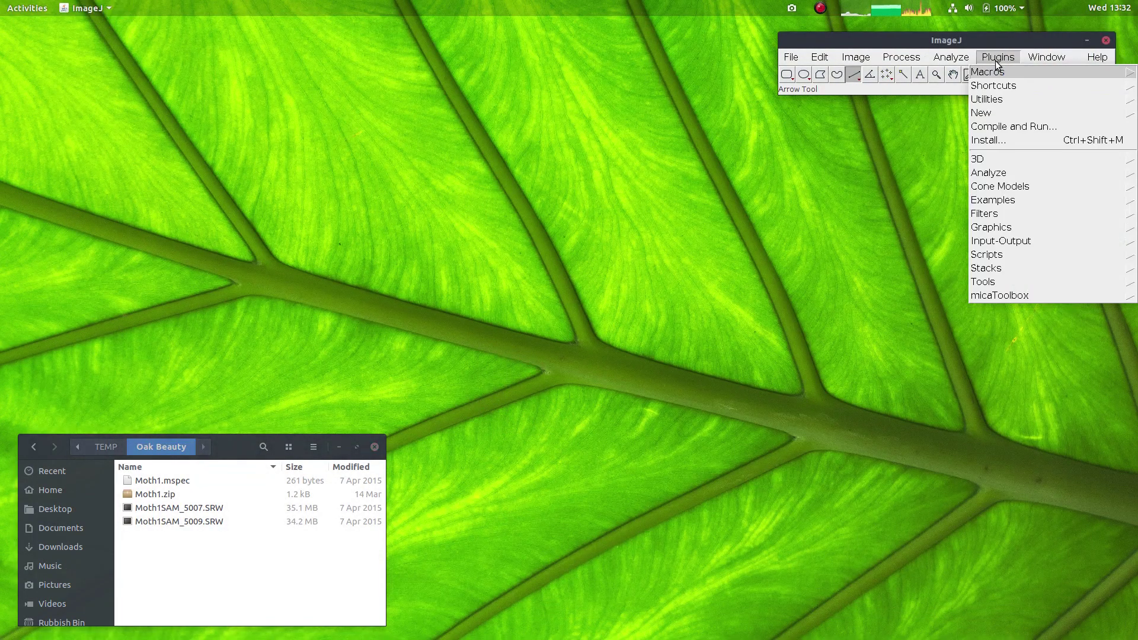
pyautogui.moveTo(994, 296)
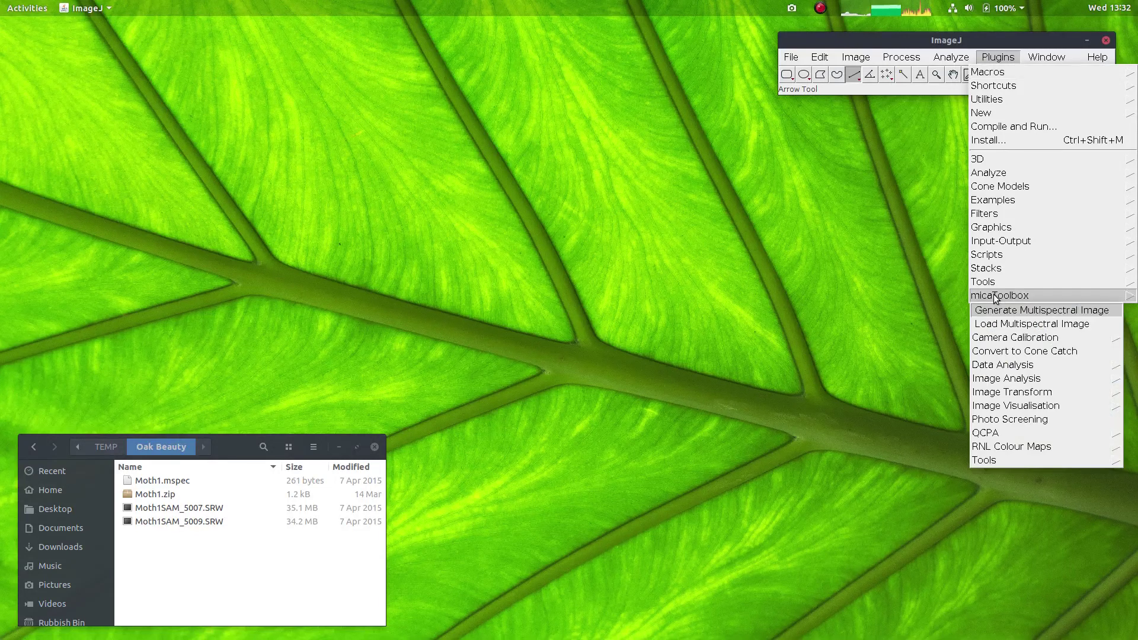
pyautogui.click(1008, 324)
pyautogui.doubleClick(143, 90)
pyautogui.click(809, 291)
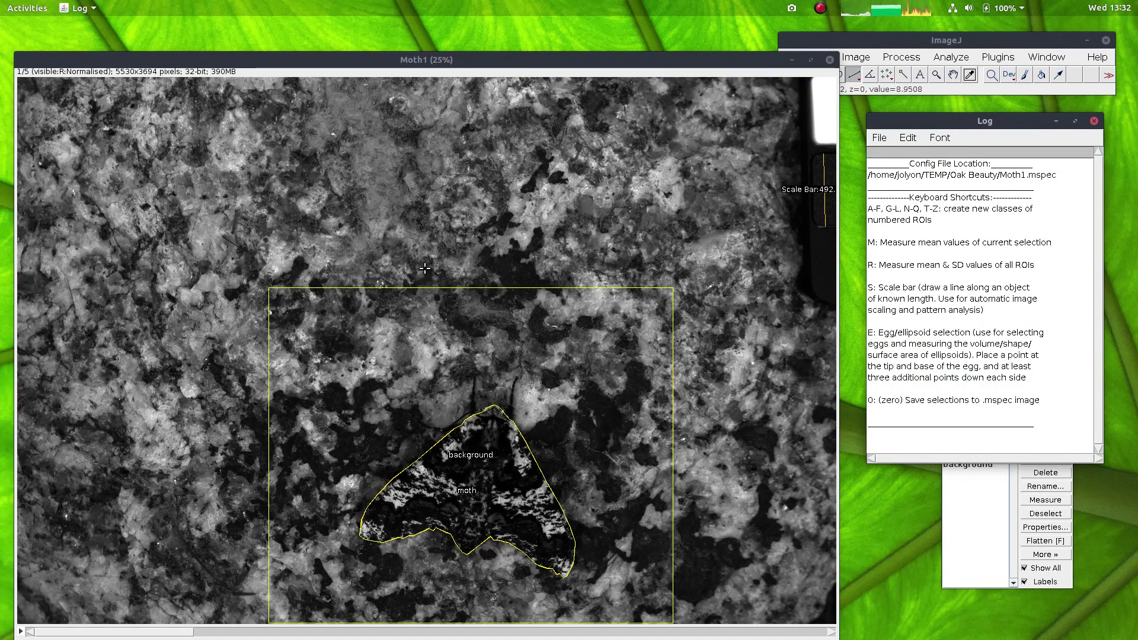
# Step through the Moth1 stack's green, blue and UV slices and back to red.
pyautogui.moveTo(395, 62); pyautogui.dragTo(397, 47)
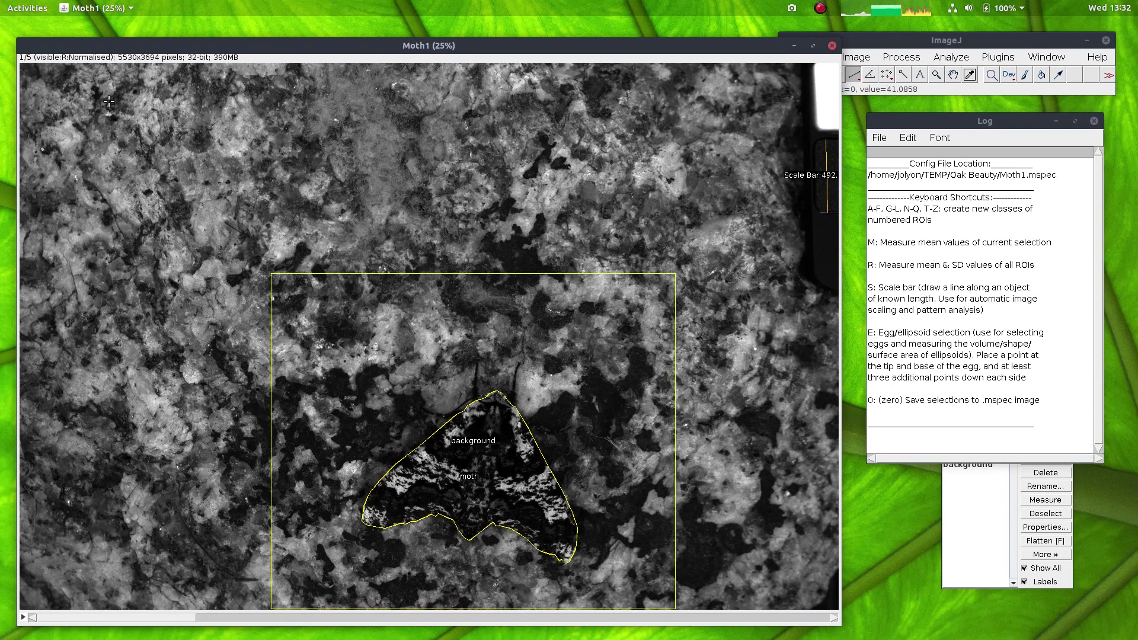
pyautogui.press('Right')
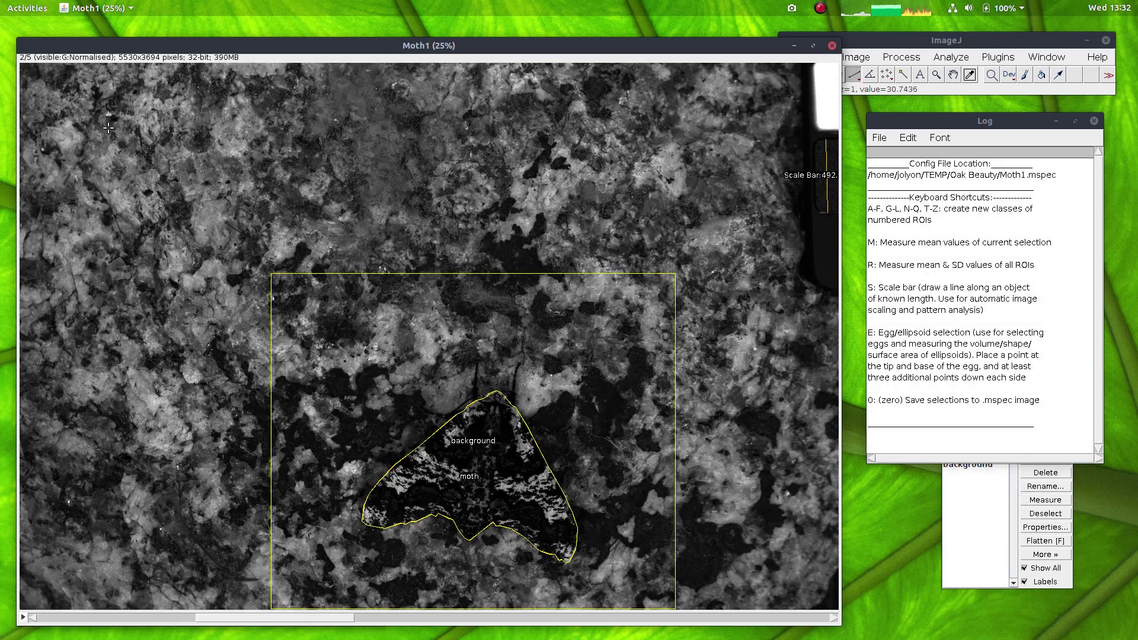
pyautogui.press('Right')
pyautogui.press('Right')
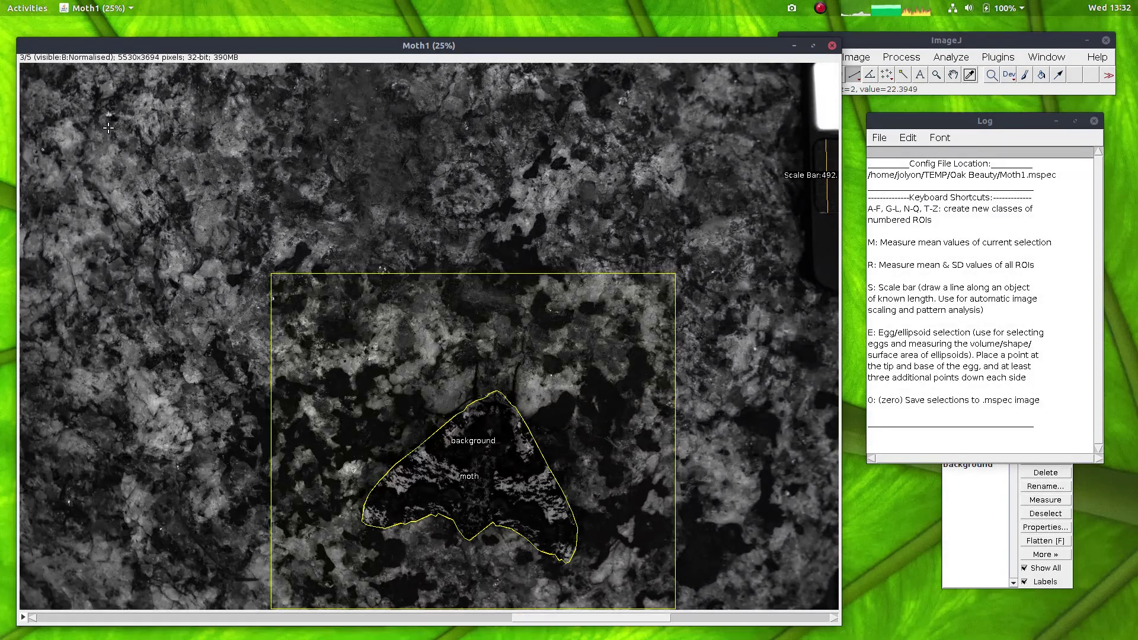
pyautogui.press('Right')
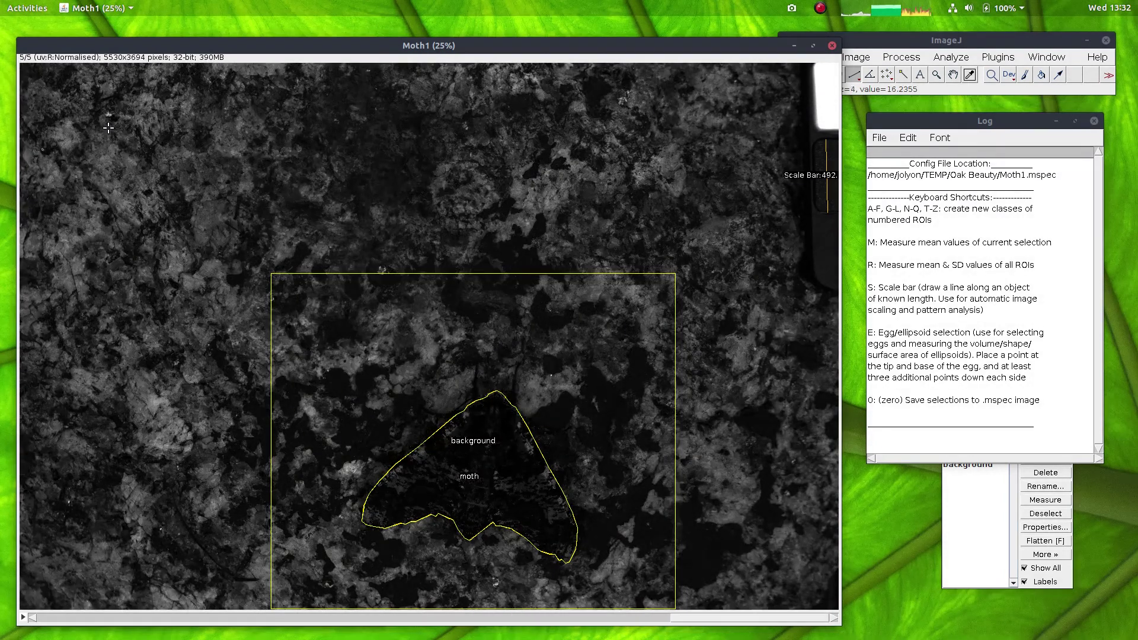
pyautogui.press('Left')
pyautogui.press('Left')
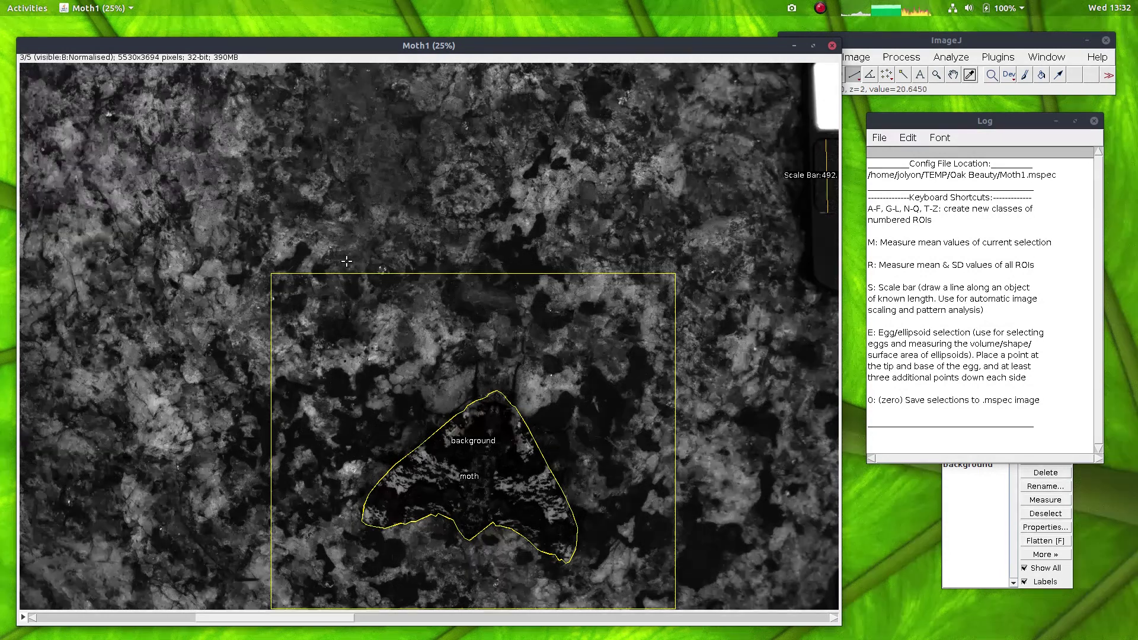
pyautogui.press('Left')
pyautogui.press('Left')
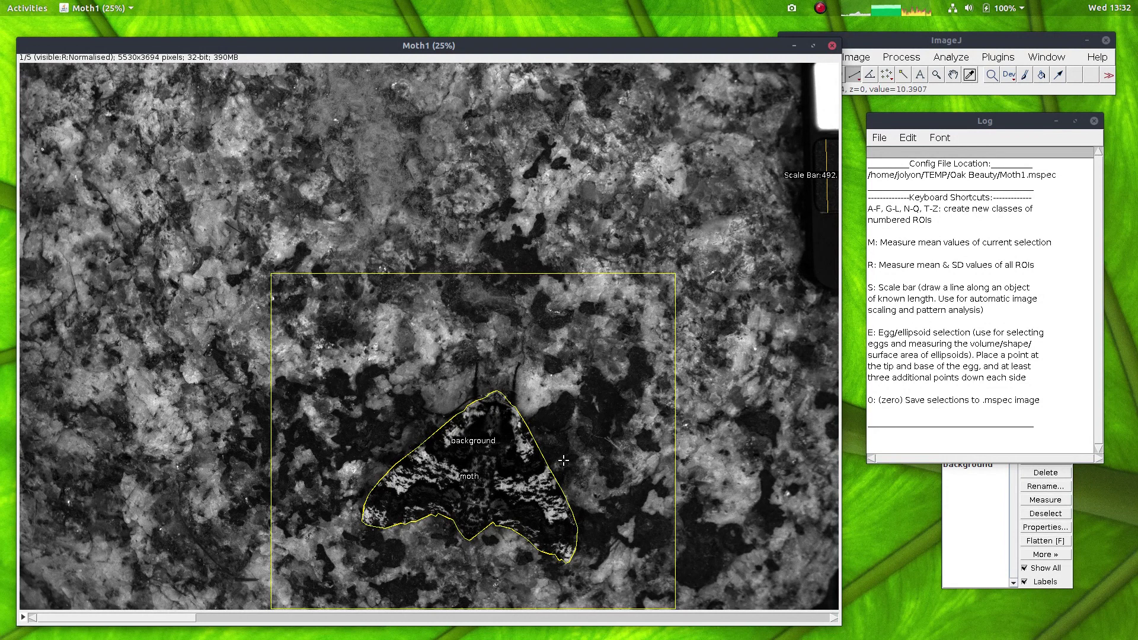
# Select the moth and background ROIs in ROI Manager, then reactivate the Moth1 window.
pyautogui.click(991, 492)
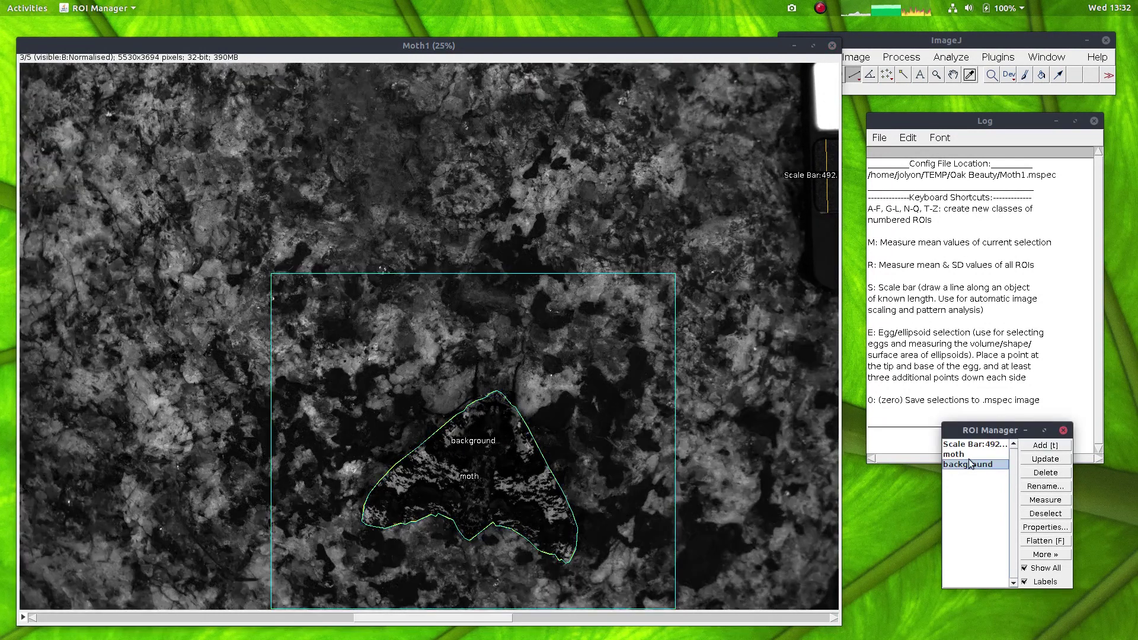
pyautogui.click(965, 455)
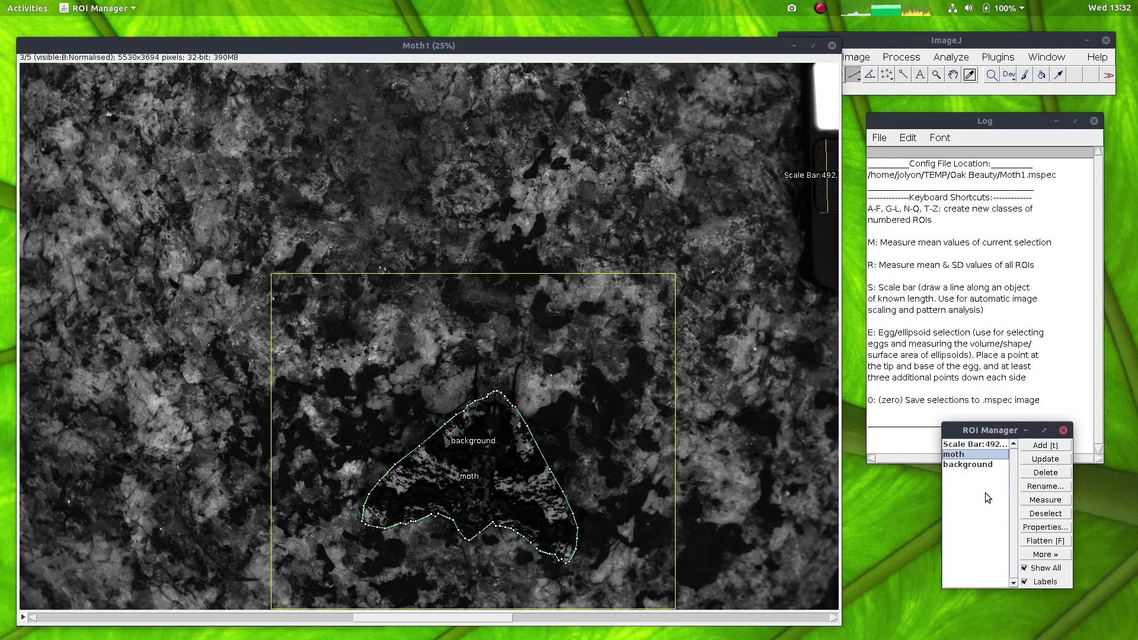
pyautogui.click(968, 466)
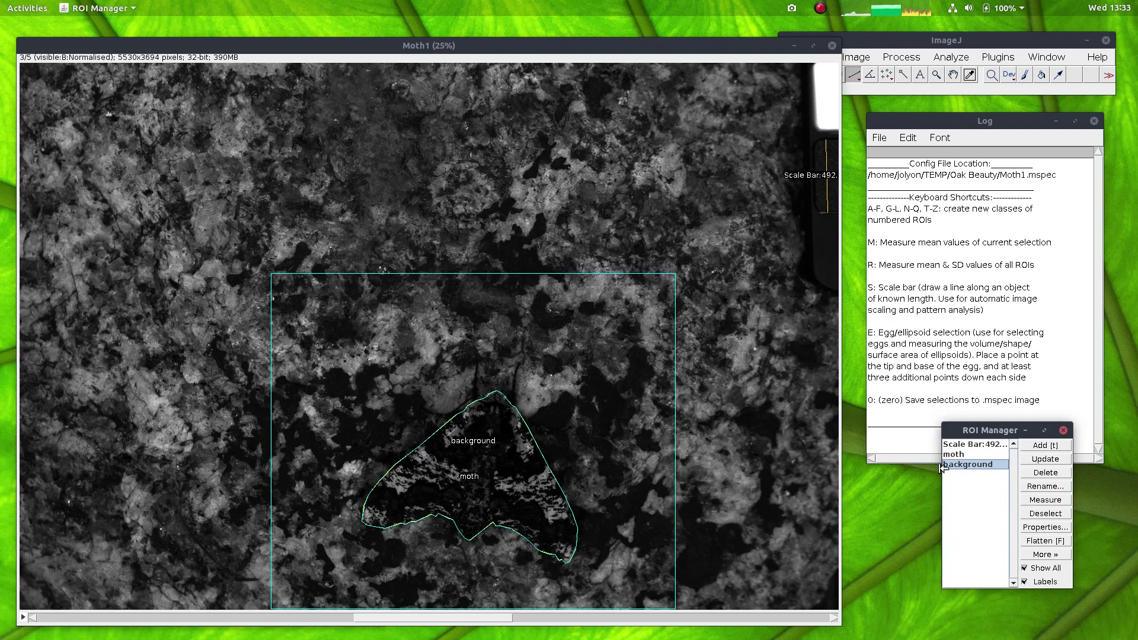
pyautogui.click(628, 44)
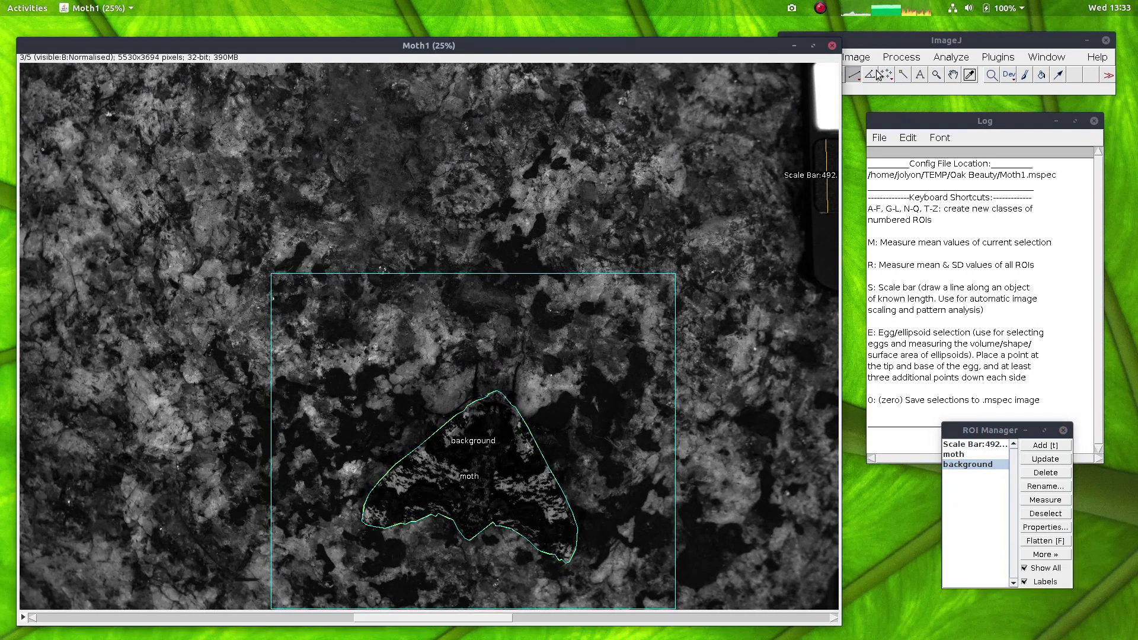
# Convert Moth1 to cone catch using the Samsung NX1000 to Bluetit D65 model.
pyautogui.click(992, 61)
pyautogui.moveTo(996, 295)
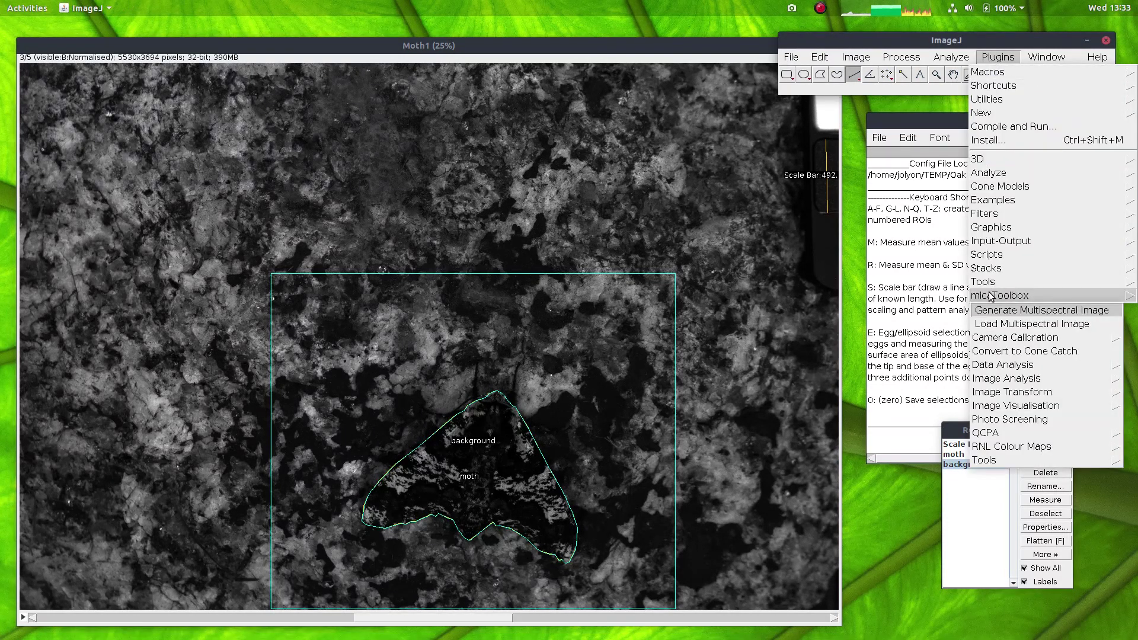
pyautogui.click(1019, 351)
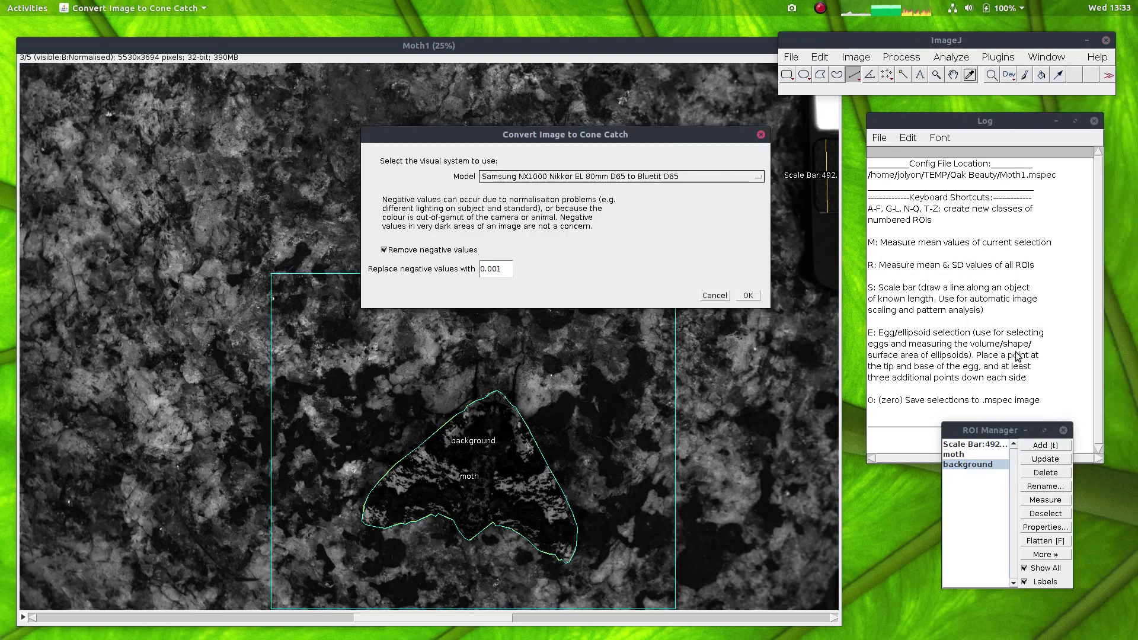
pyautogui.click(601, 181)
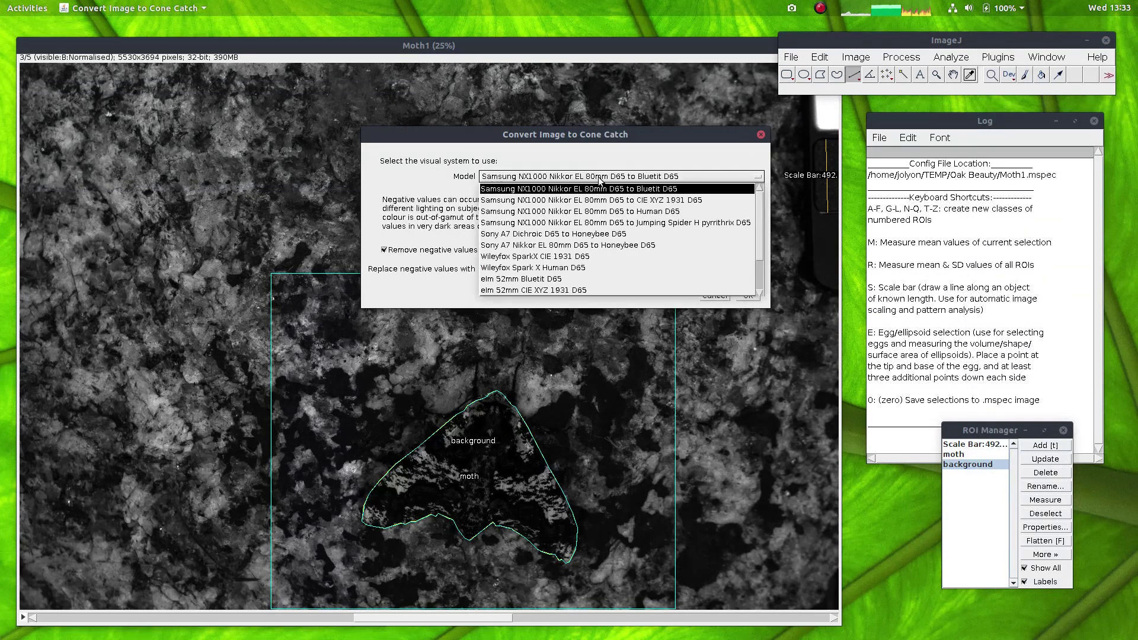
pyautogui.click(618, 190)
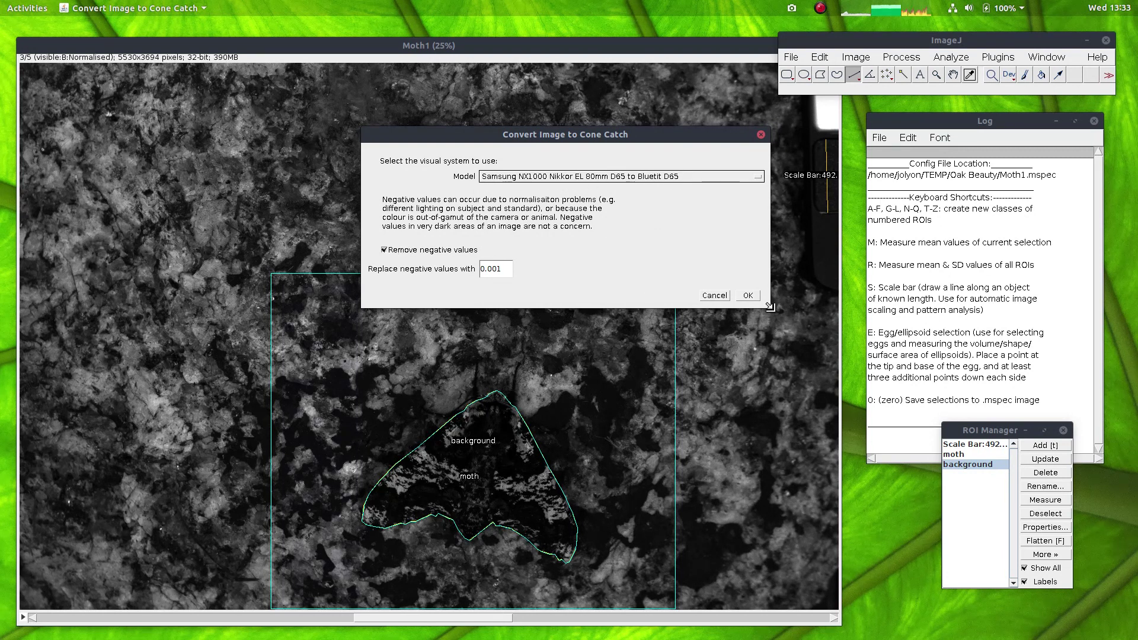
pyautogui.click(748, 296)
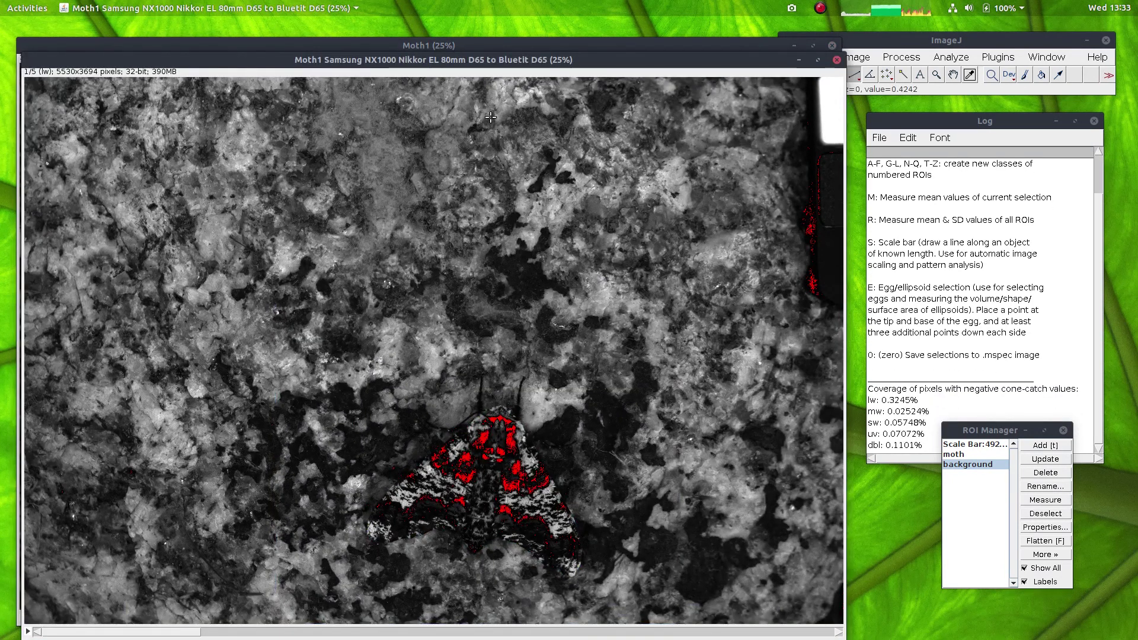
pyautogui.moveTo(431, 63); pyautogui.dragTo(426, 48)
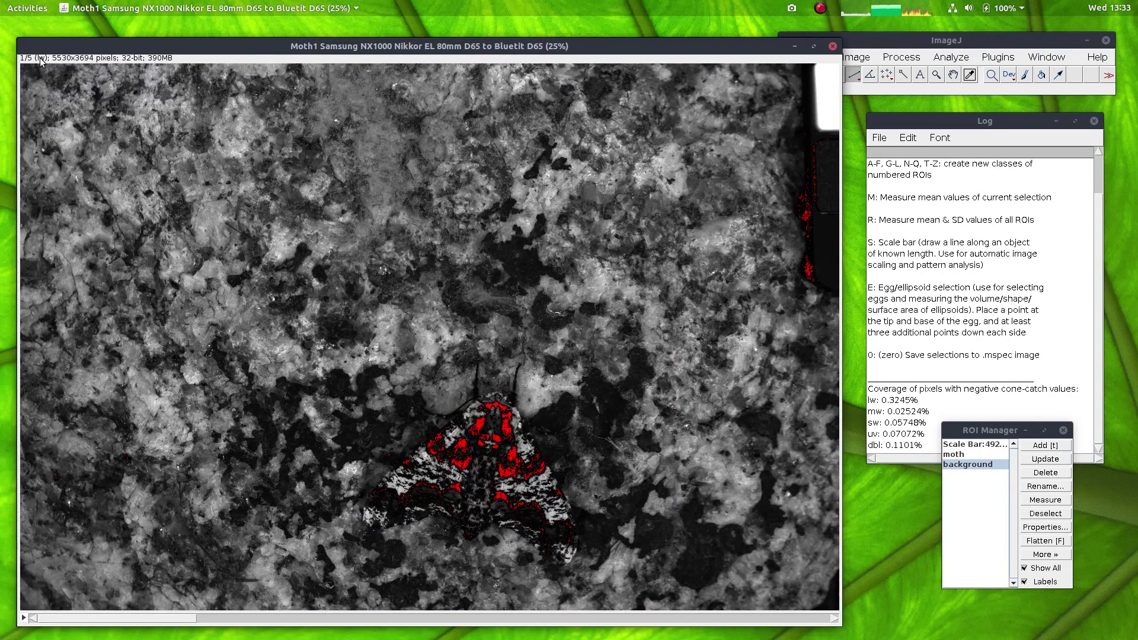
pyautogui.scroll(-1, 68, 109)
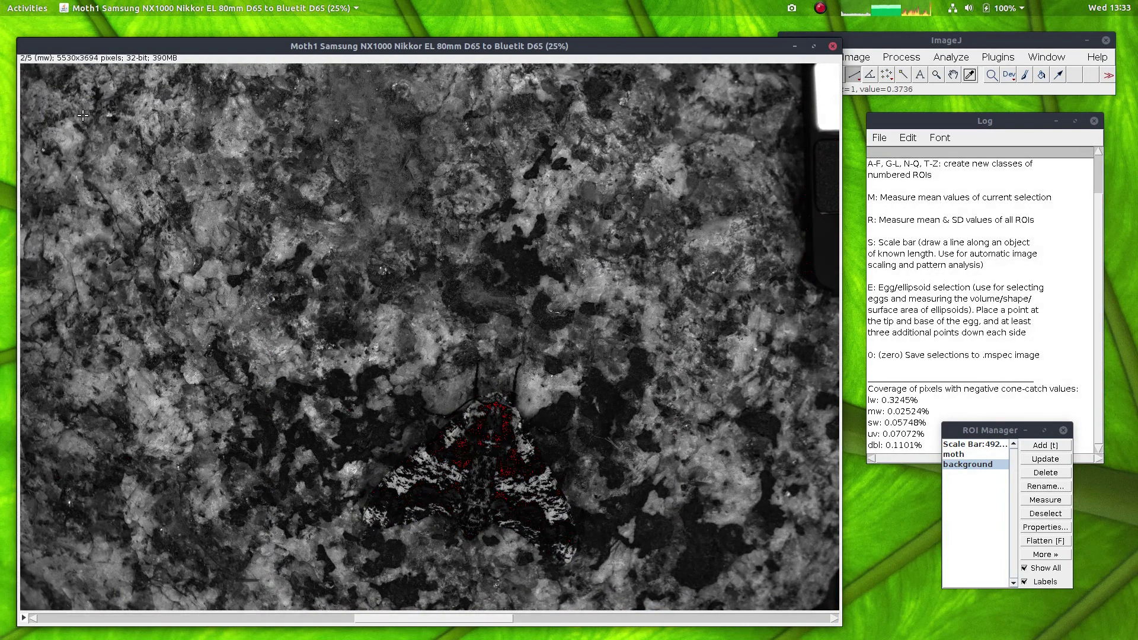
pyautogui.scroll(-1, 68, 109)
pyautogui.scroll(-1, 68, 109)
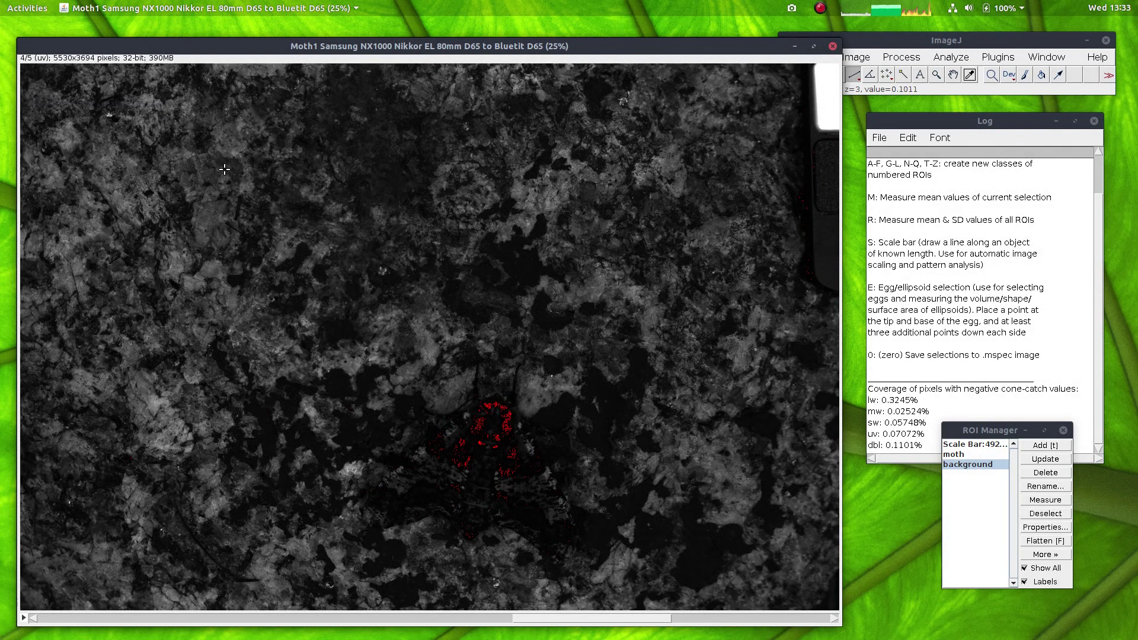
pyautogui.scroll(-1, 225, 170)
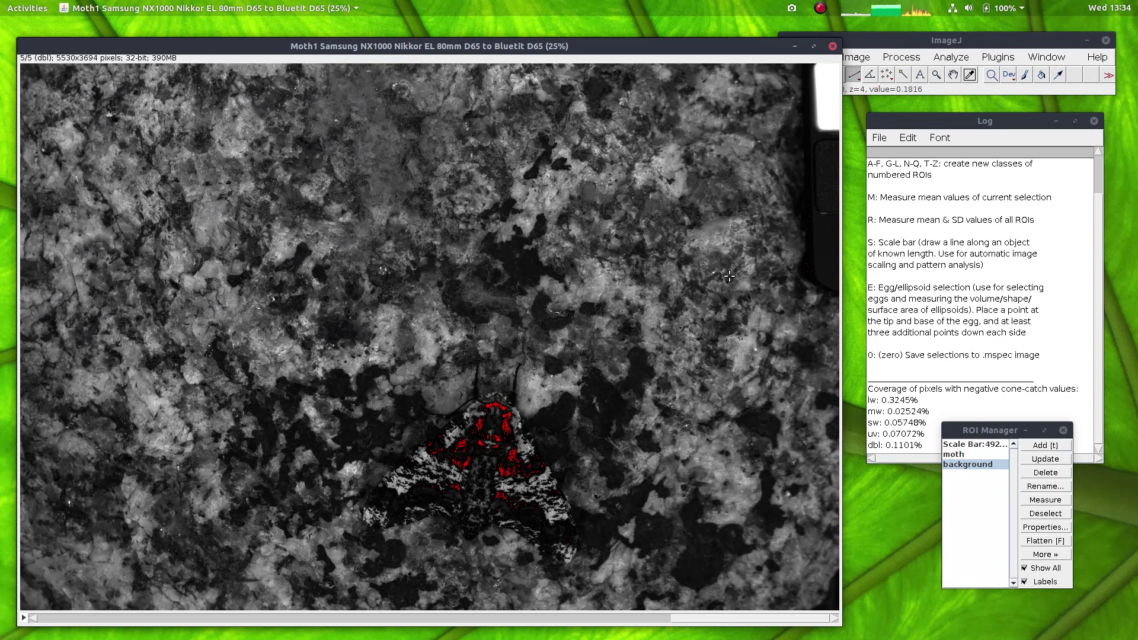
pyautogui.scroll(1, 550, 460)
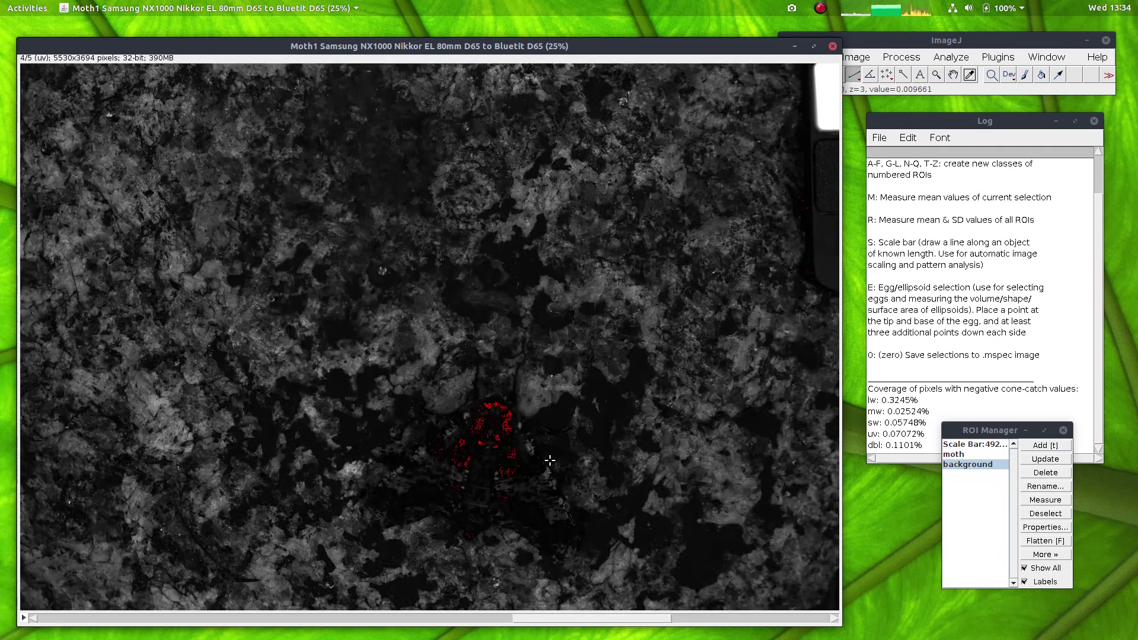
pyautogui.scroll(3, 525, 460)
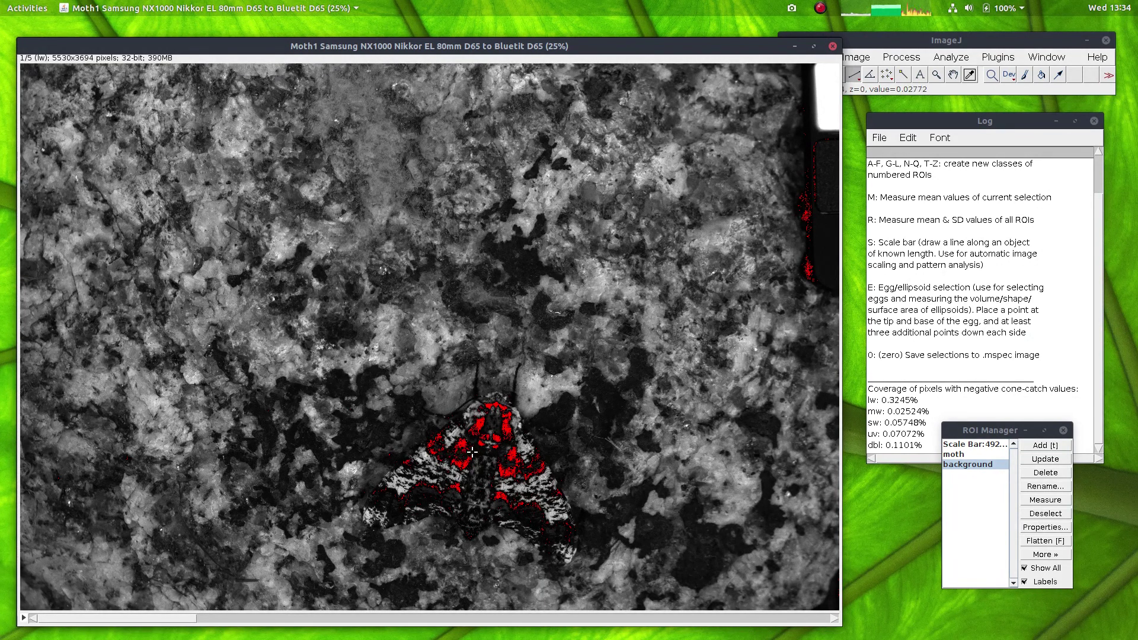
pyautogui.scroll(-1, 472, 452)
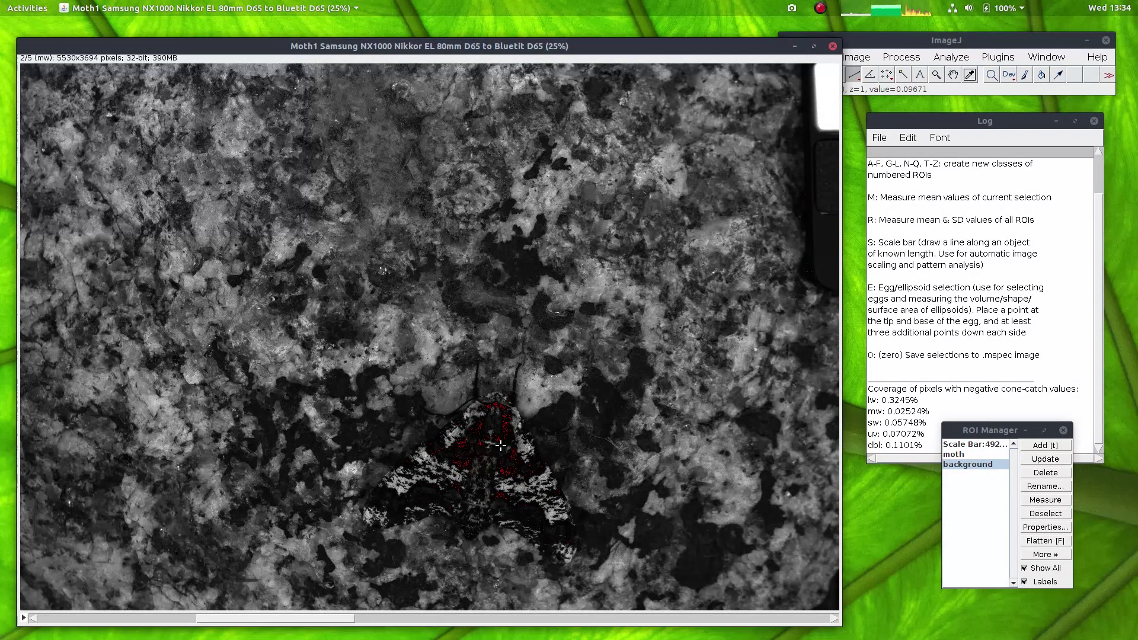
# Make the moth outline the active ROI and open the micaToolbox plugin menu.
pyautogui.click(960, 445)
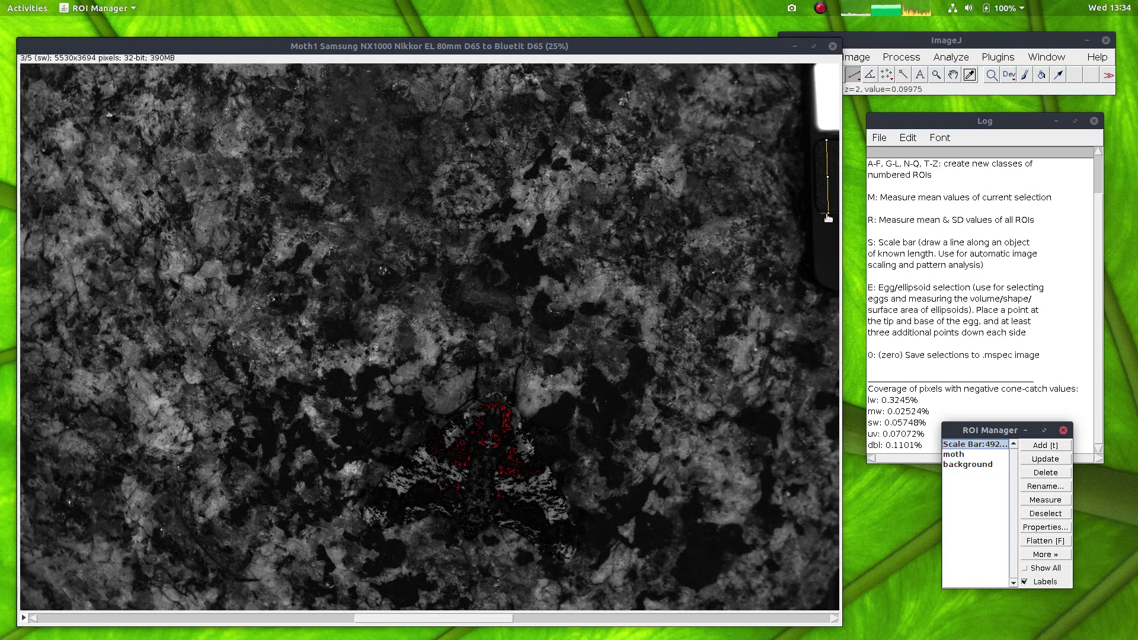
pyautogui.click(964, 455)
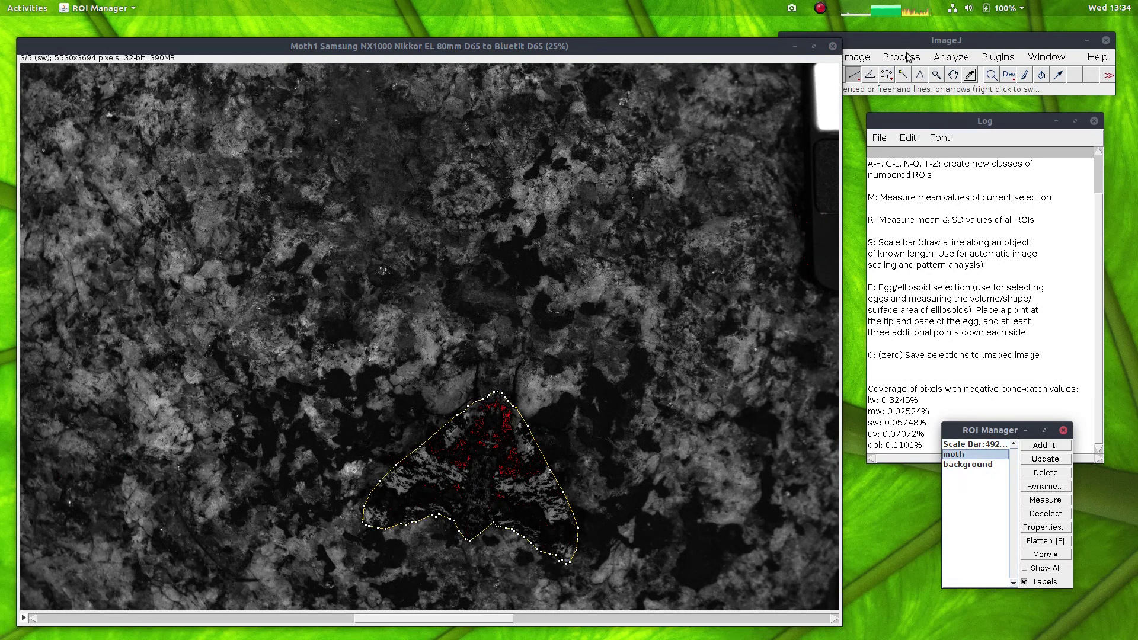
pyautogui.click(1001, 58)
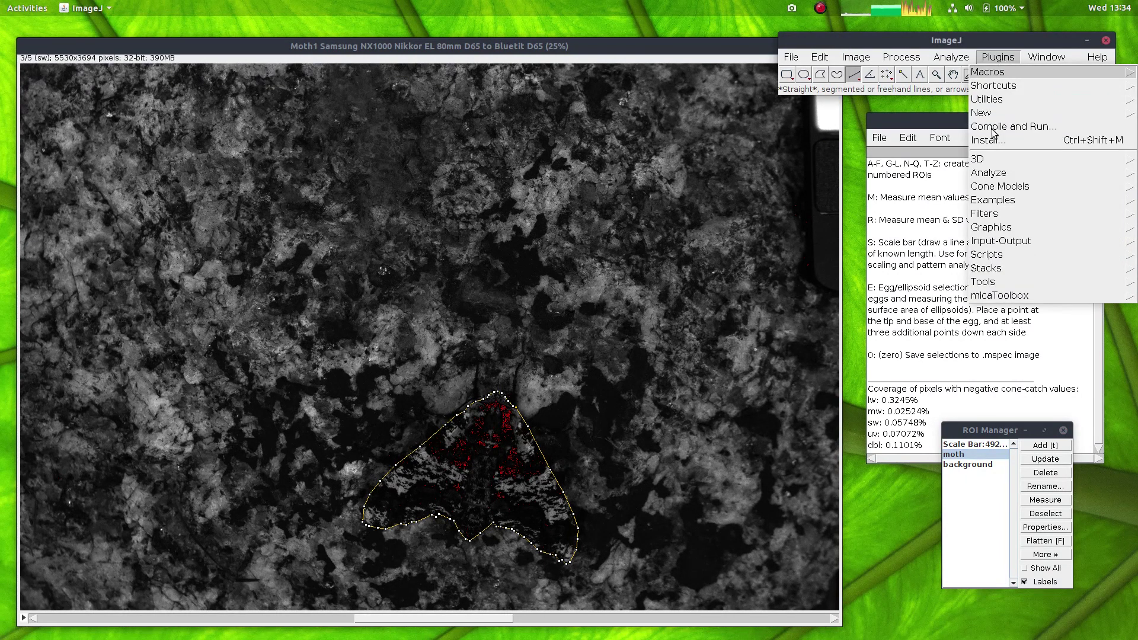
pyautogui.moveTo(989, 298)
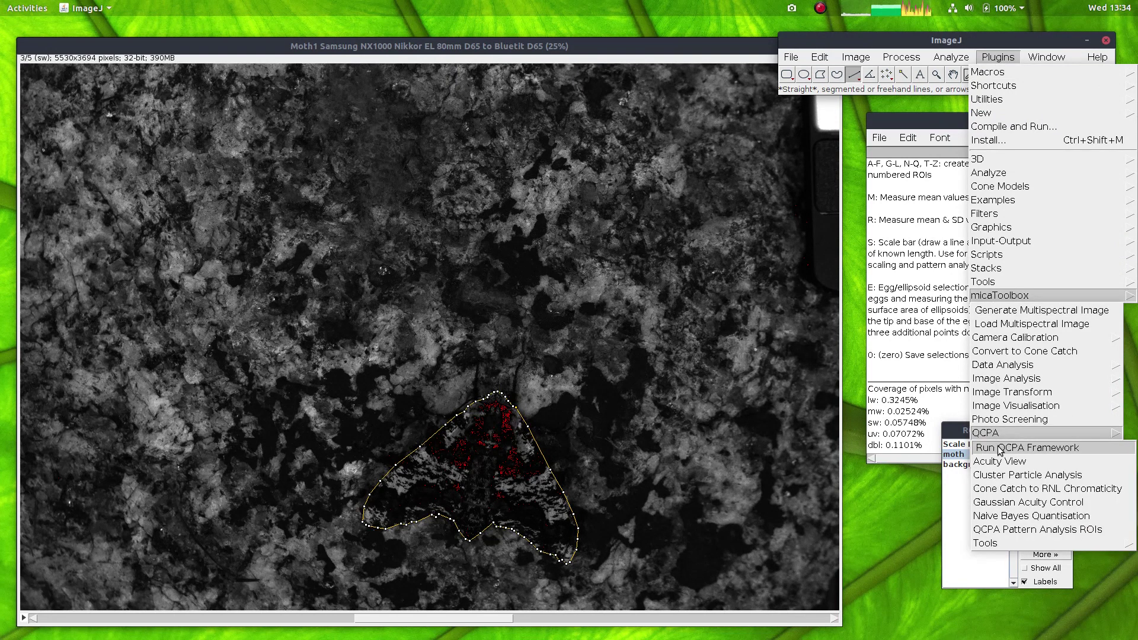
# Open QCPA Framework Options and keep Gaussian as the acuity correction method.
pyautogui.click(999, 446)
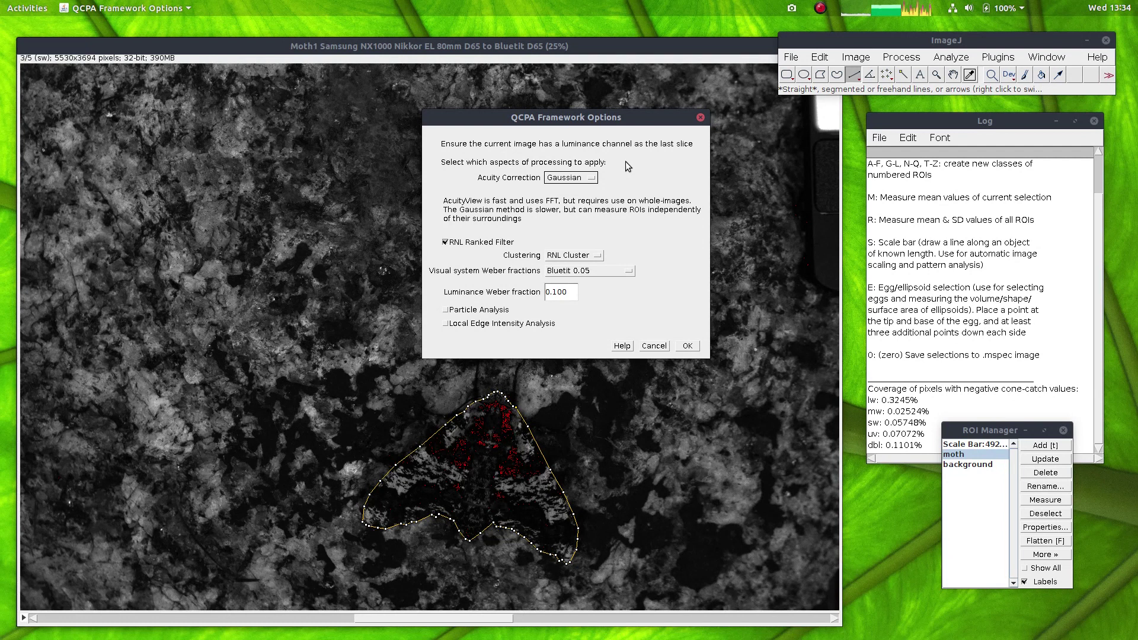
pyautogui.click(593, 180)
pyautogui.click(570, 215)
# Confirm QCPA options and keep acuity 6 cycles per degree and viewing distance 500.
pyautogui.click(687, 347)
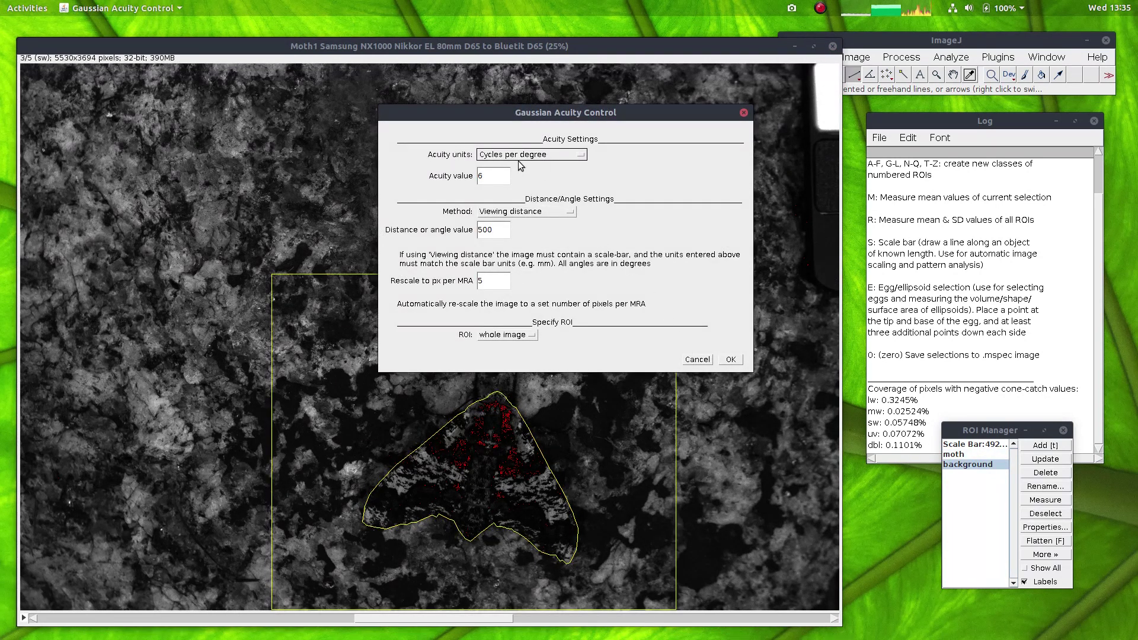
pyautogui.doubleClick(498, 176)
pyautogui.click(491, 177)
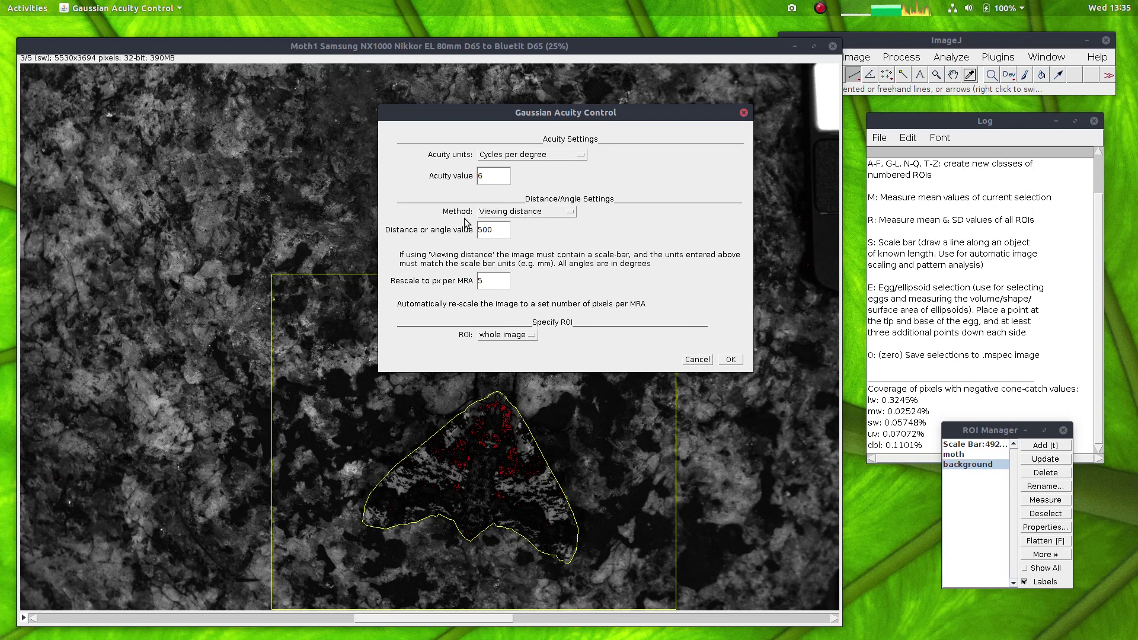
pyautogui.click(504, 230)
pyautogui.click(504, 233)
# Apply Gaussian acuity correction with the ROI left as whole image.
pyautogui.click(524, 335)
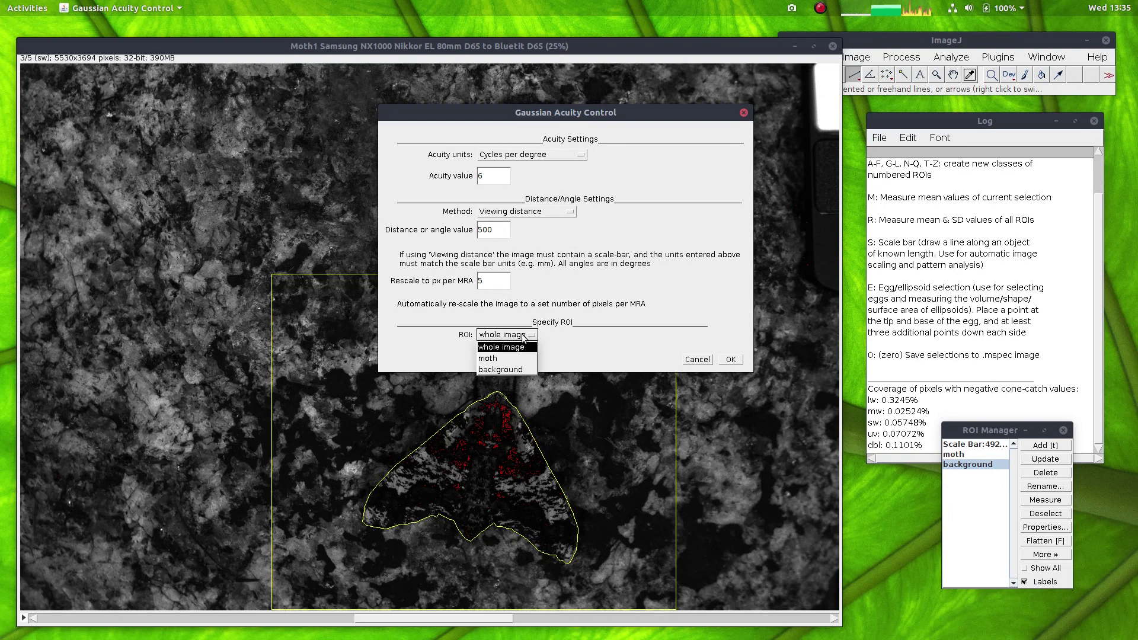
pyautogui.click(491, 348)
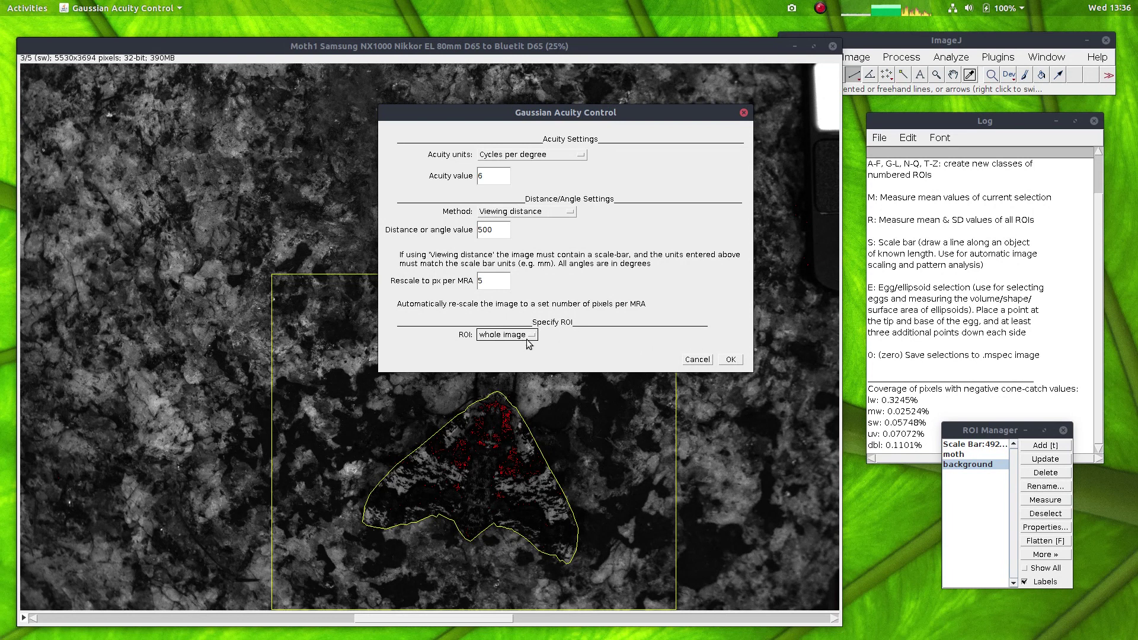
pyautogui.click(729, 360)
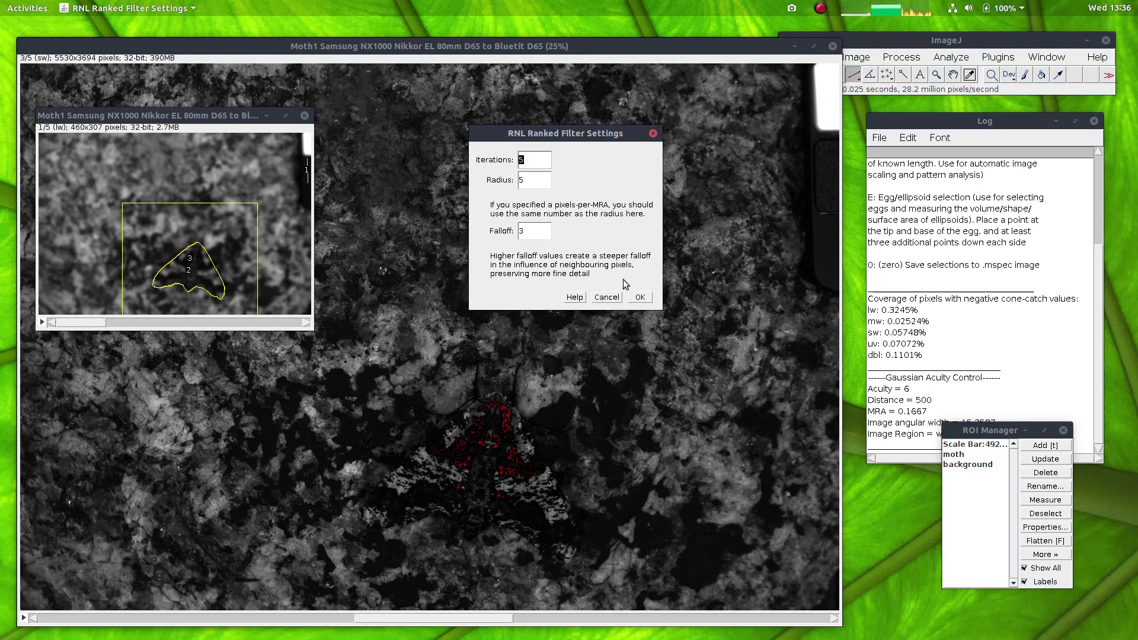
# Run the RNL ranked filter with radius 5 and falloff 3.
pyautogui.click(639, 298)
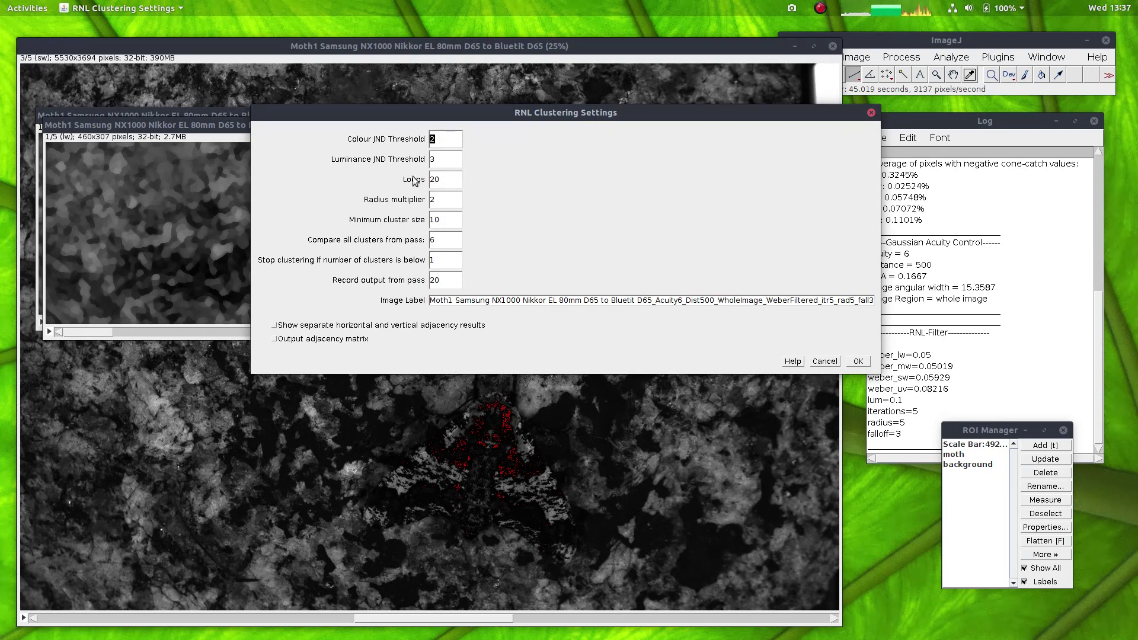
# Run RNL clustering with colour JND threshold 2 and luminance JND threshold 3.
pyautogui.click(441, 141)
pyautogui.click(450, 160)
pyautogui.click(849, 359)
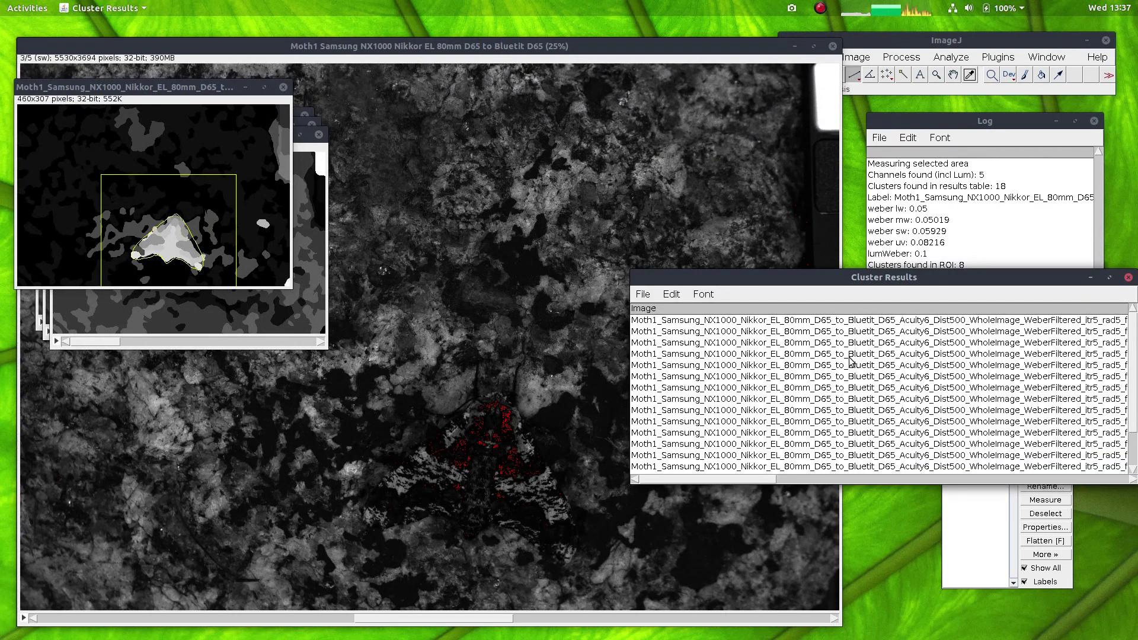
# Enlarge and inspect the Cluster Results table, then close it.
pyautogui.moveTo(150, 89); pyautogui.dragTo(152, 88)
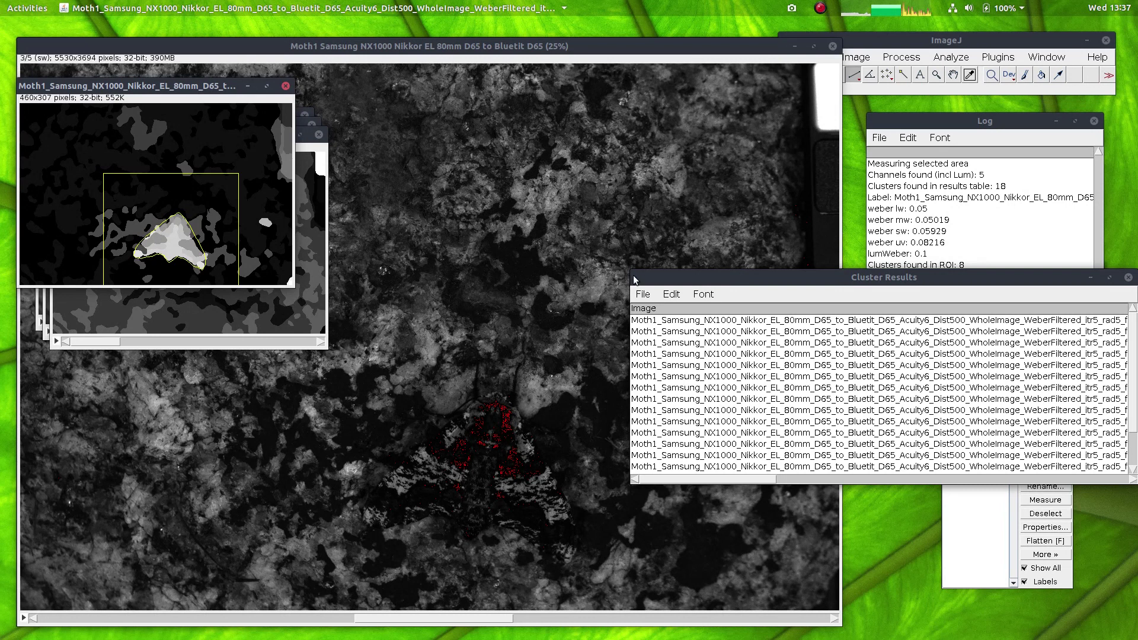
pyautogui.moveTo(631, 270); pyautogui.dragTo(92, 109)
pyautogui.moveTo(177, 118); pyautogui.dragTo(133, 134)
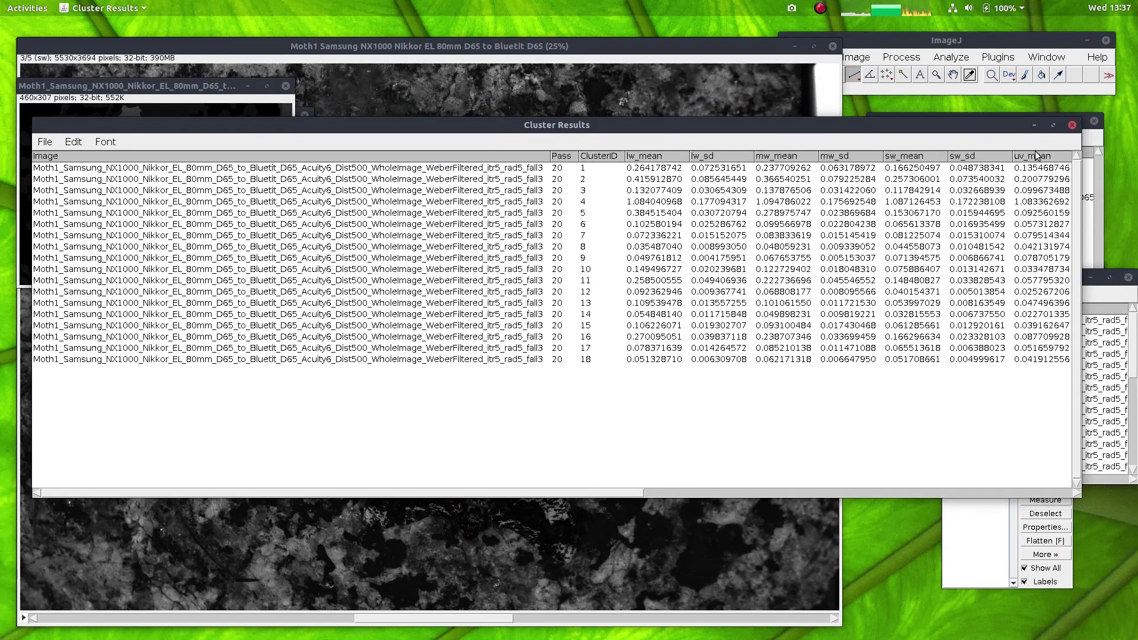
pyautogui.moveTo(546, 492); pyautogui.dragTo(408, 491)
pyautogui.click(1072, 126)
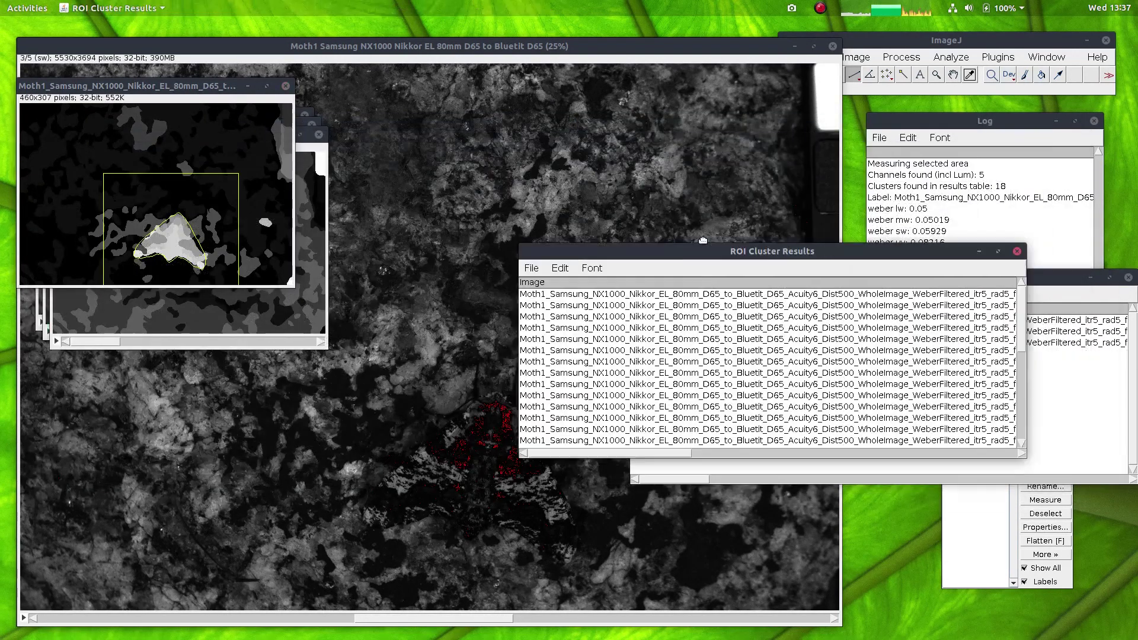
# Enlarge the ROI Cluster Results table and browse its cluster rows and columns.
pyautogui.moveTo(710, 201); pyautogui.dragTo(332, 120)
pyautogui.moveTo(619, 326); pyautogui.dragTo(1104, 578)
pyautogui.moveTo(111, 113); pyautogui.dragTo(26, 97)
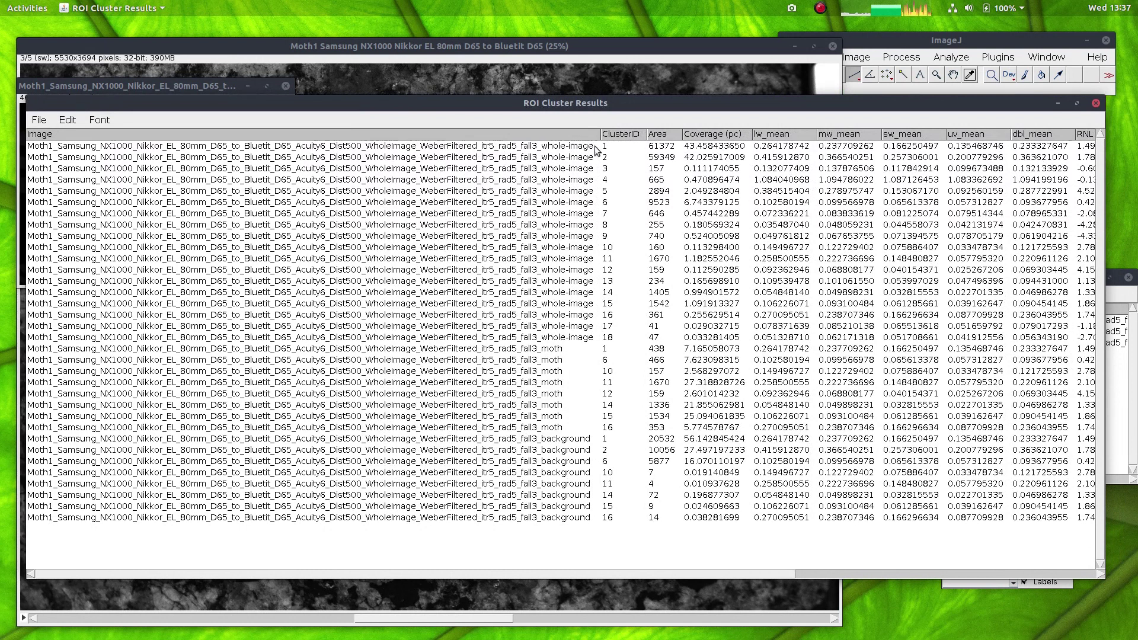
pyautogui.moveTo(613, 148); pyautogui.dragTo(620, 514)
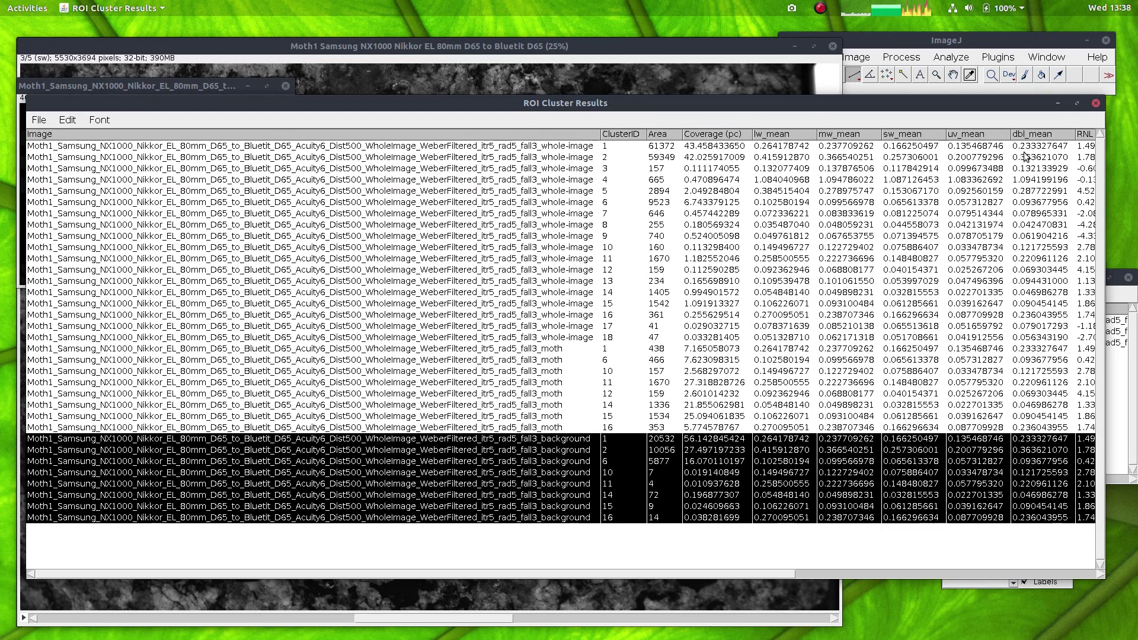
pyautogui.moveTo(513, 573); pyautogui.dragTo(703, 538)
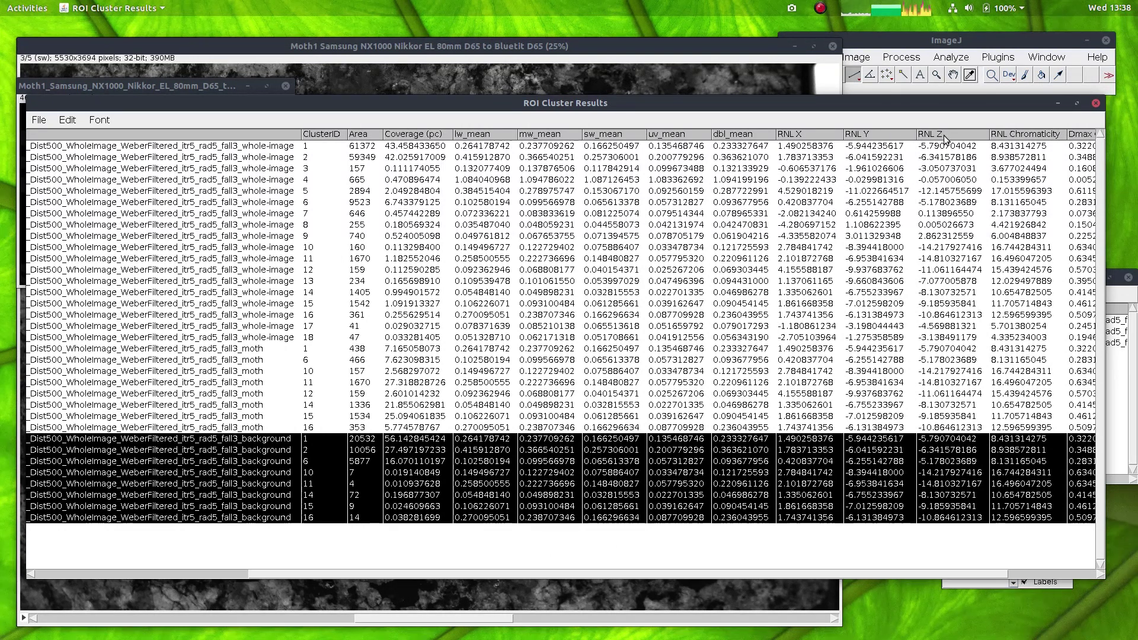
# Close ROI Cluster Results, then move the Summary Results table up-left and enlarge it.
pyautogui.click(1095, 105)
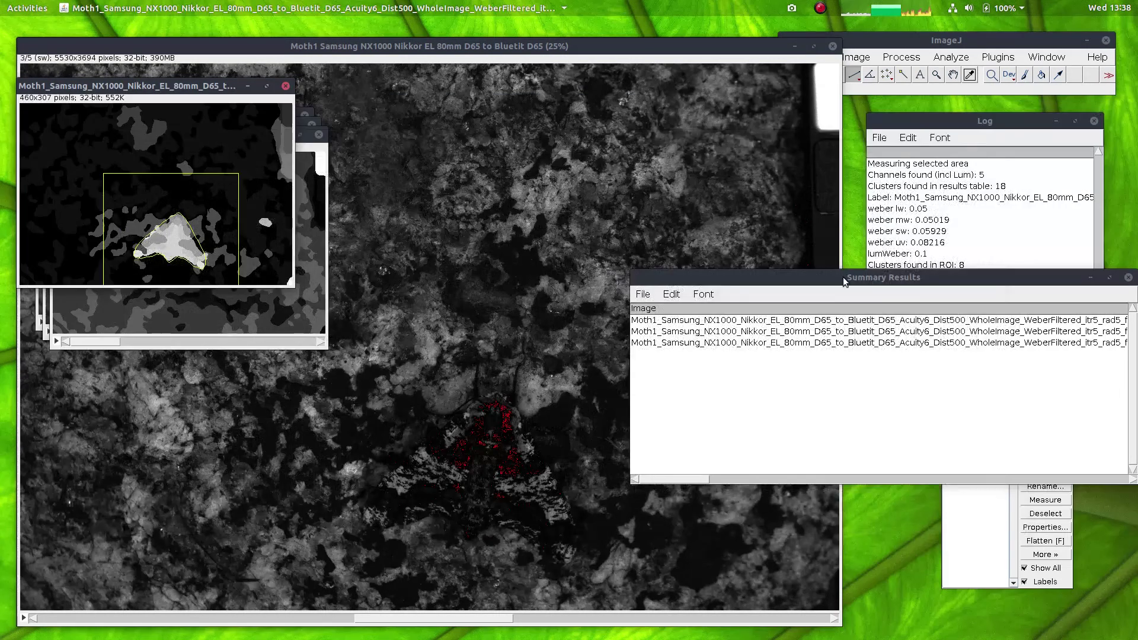
pyautogui.moveTo(847, 282); pyautogui.dragTo(334, 159)
pyautogui.moveTo(644, 366); pyautogui.dragTo(1082, 521)
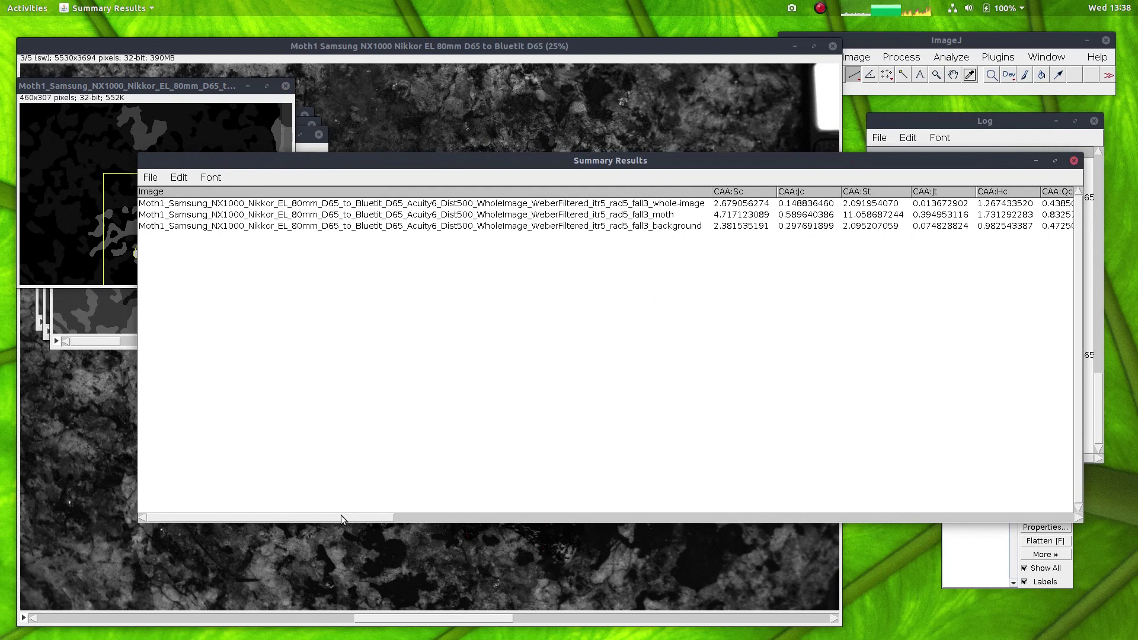
# Scroll the Summary Results columns and compare the whole-image, moth and background rows.
pyautogui.moveTo(324, 520); pyautogui.dragTo(468, 518)
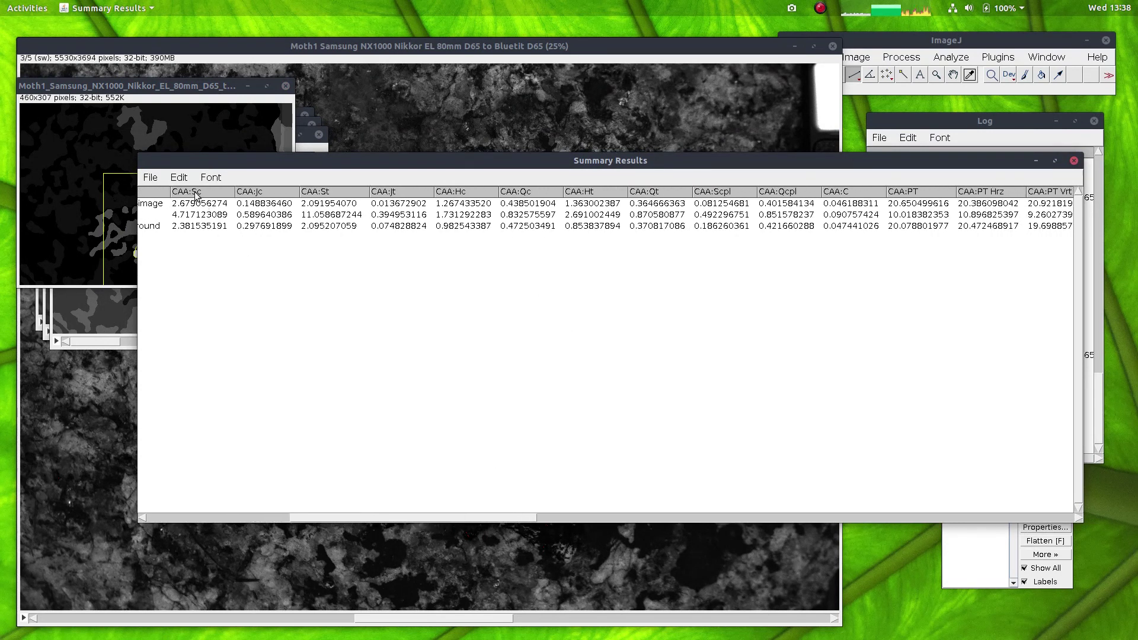
pyautogui.moveTo(385, 520); pyautogui.dragTo(174, 509)
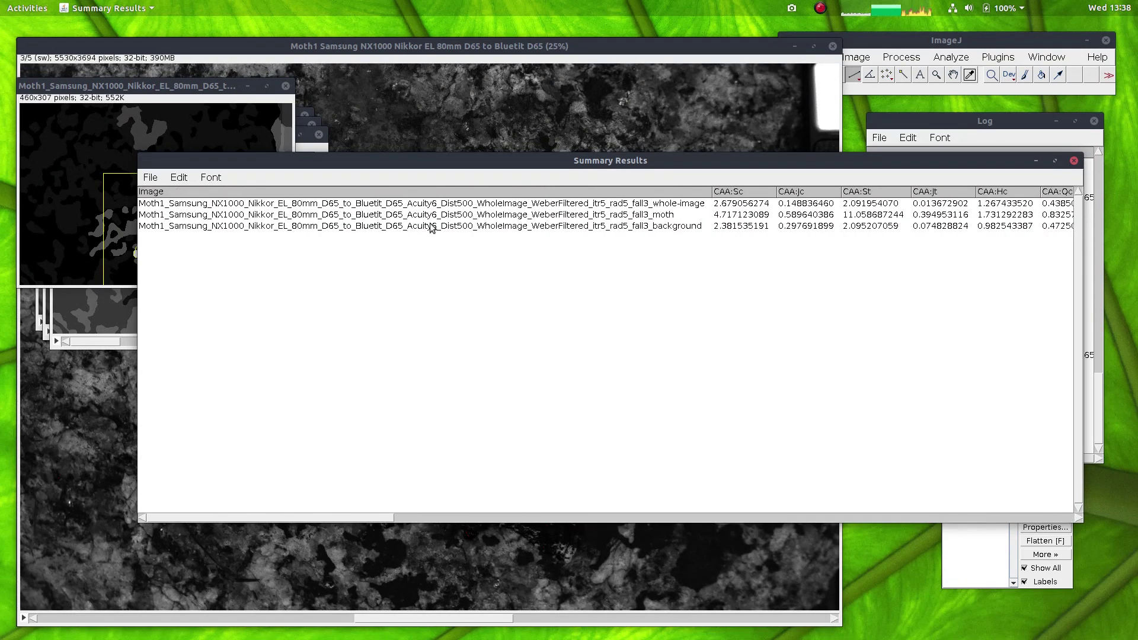
pyautogui.click(674, 207)
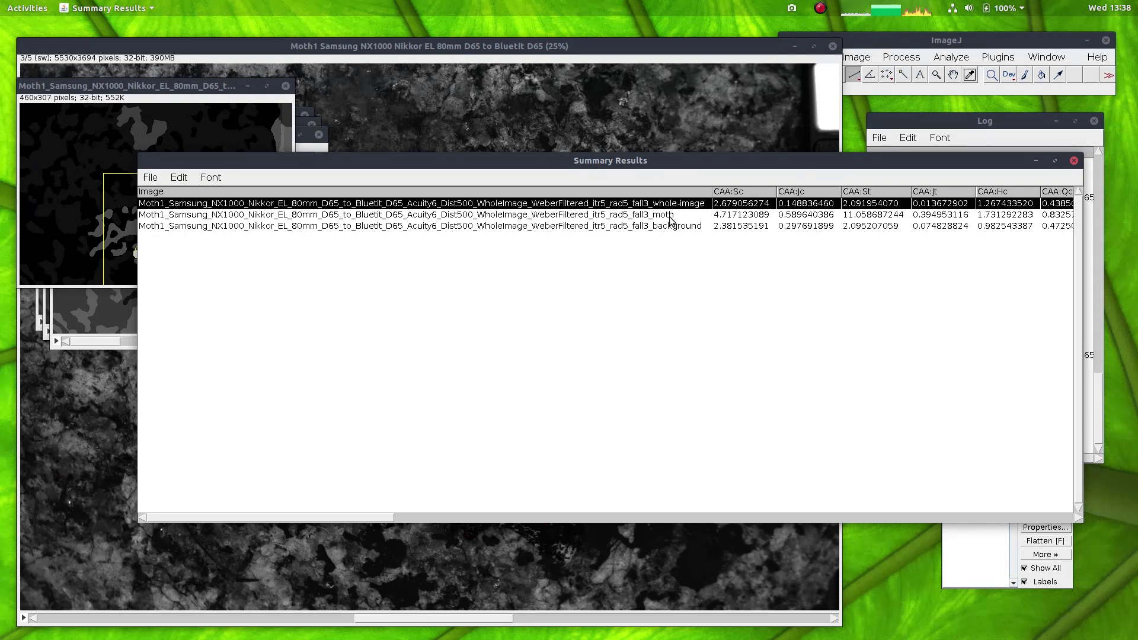
pyautogui.click(673, 218)
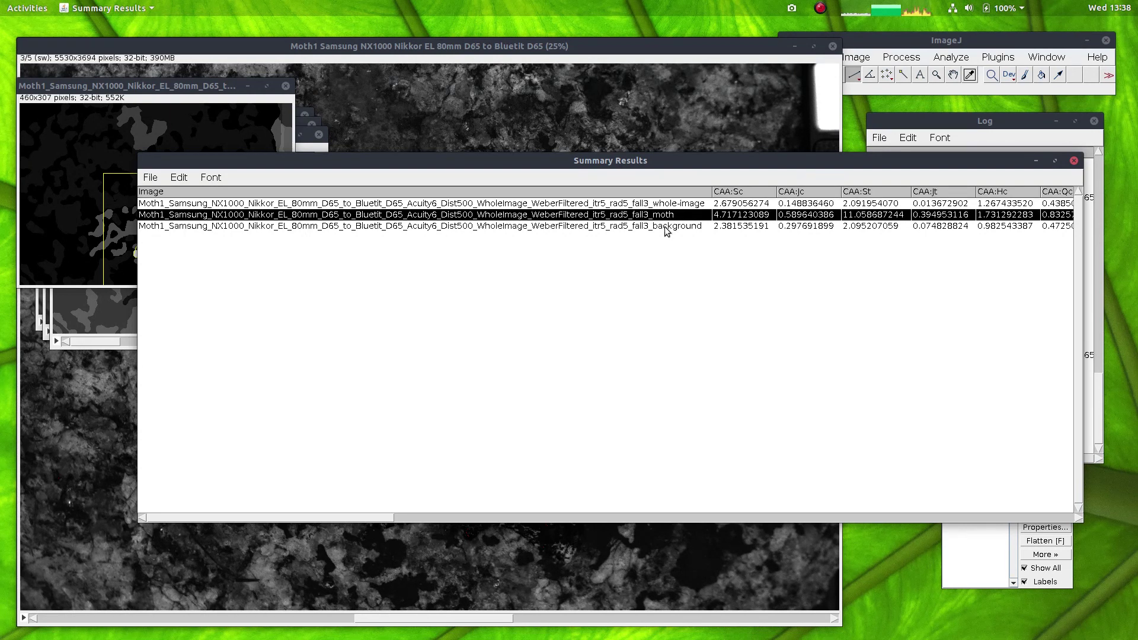
pyautogui.click(661, 228)
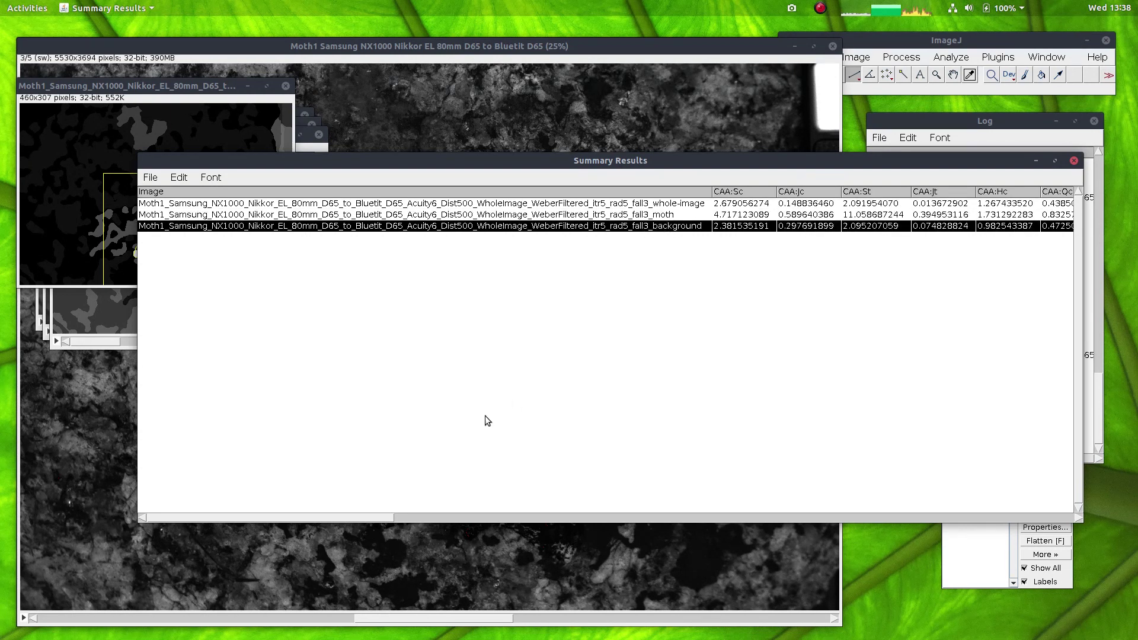
pyautogui.moveTo(357, 518); pyautogui.dragTo(407, 521)
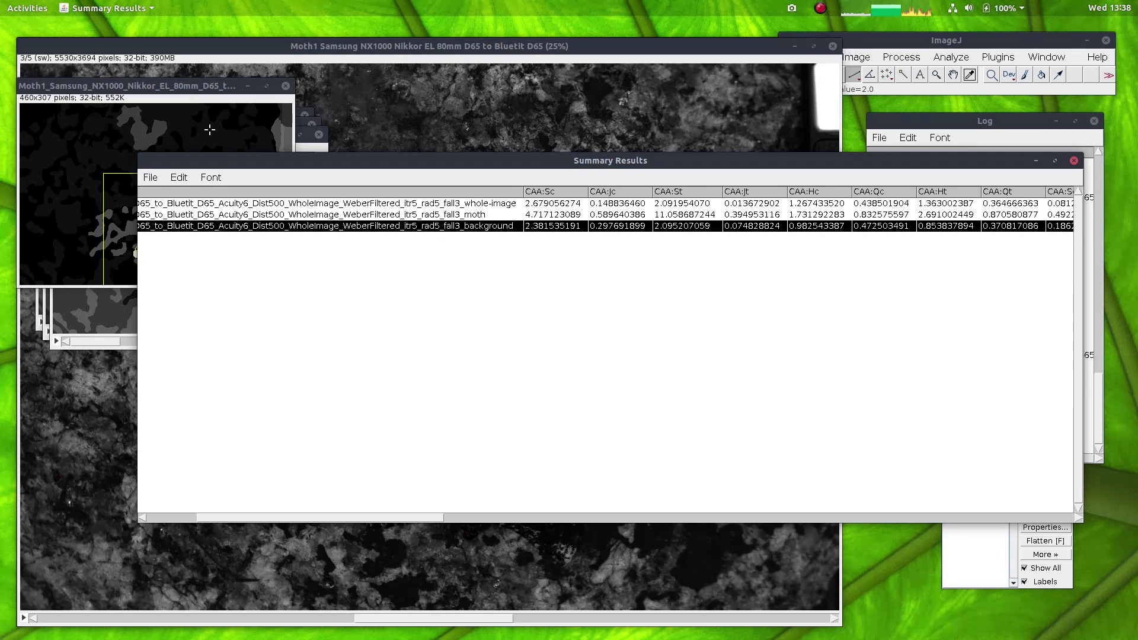
# Zoom in on the moth in the clustered image and compare it with the Summary Results table.
pyautogui.click(150, 99)
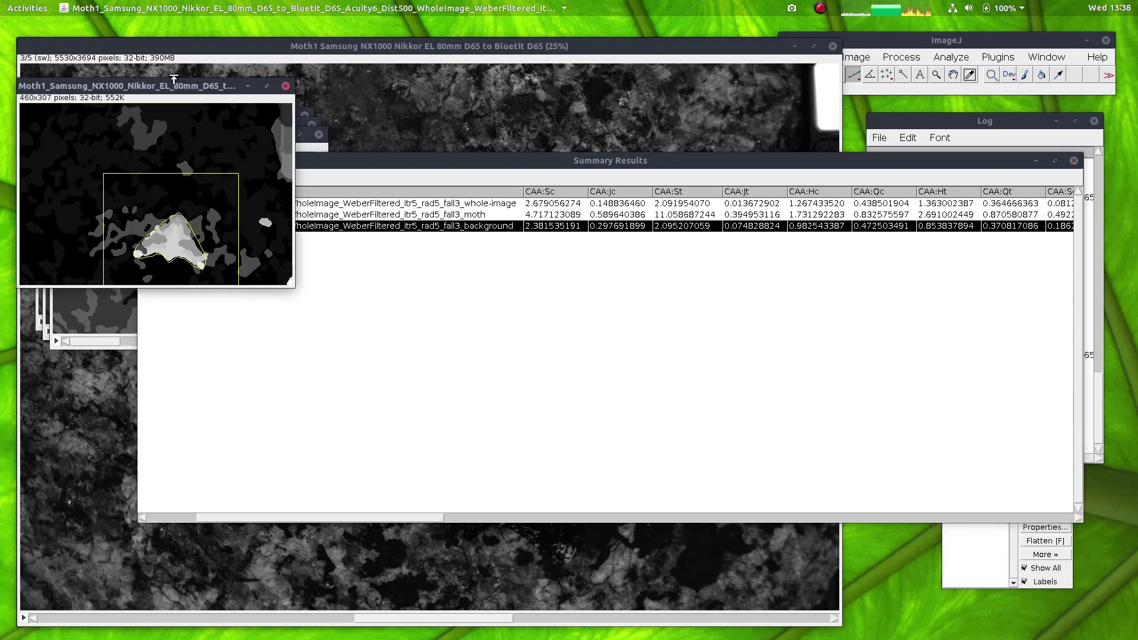
pyautogui.press('+')
pyautogui.press('+')
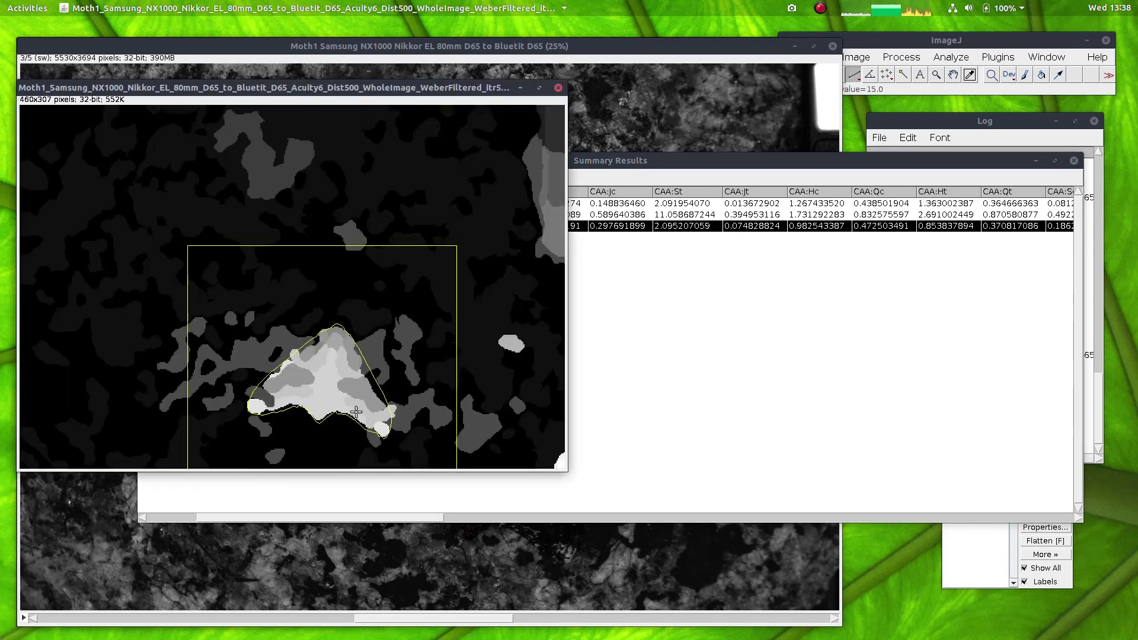
pyautogui.press('+')
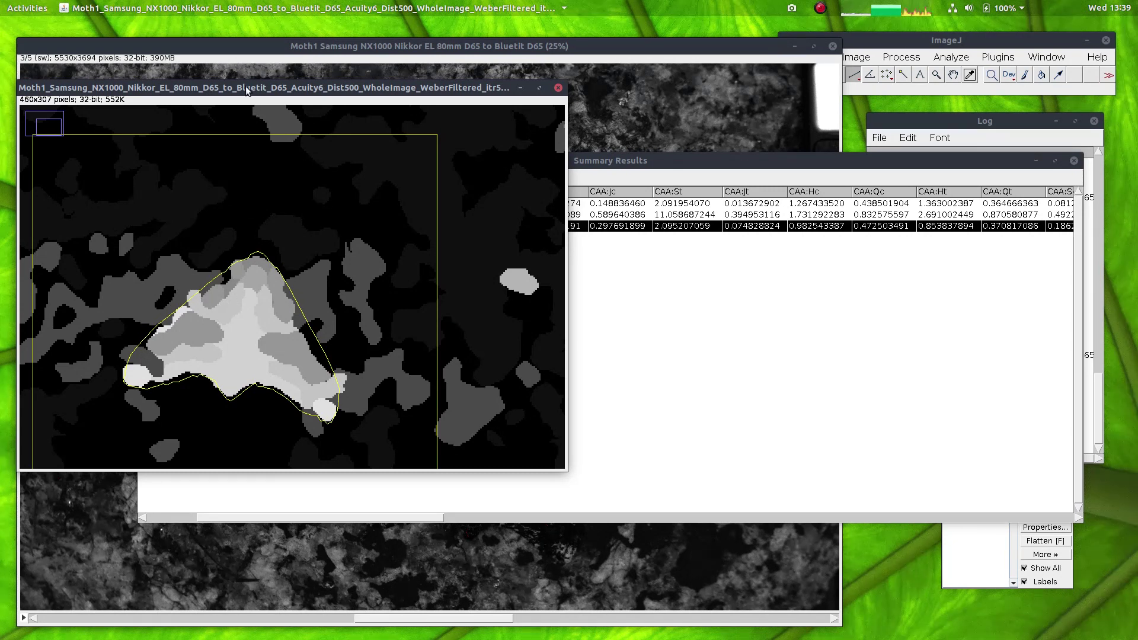
pyautogui.press('-')
pyautogui.press('-')
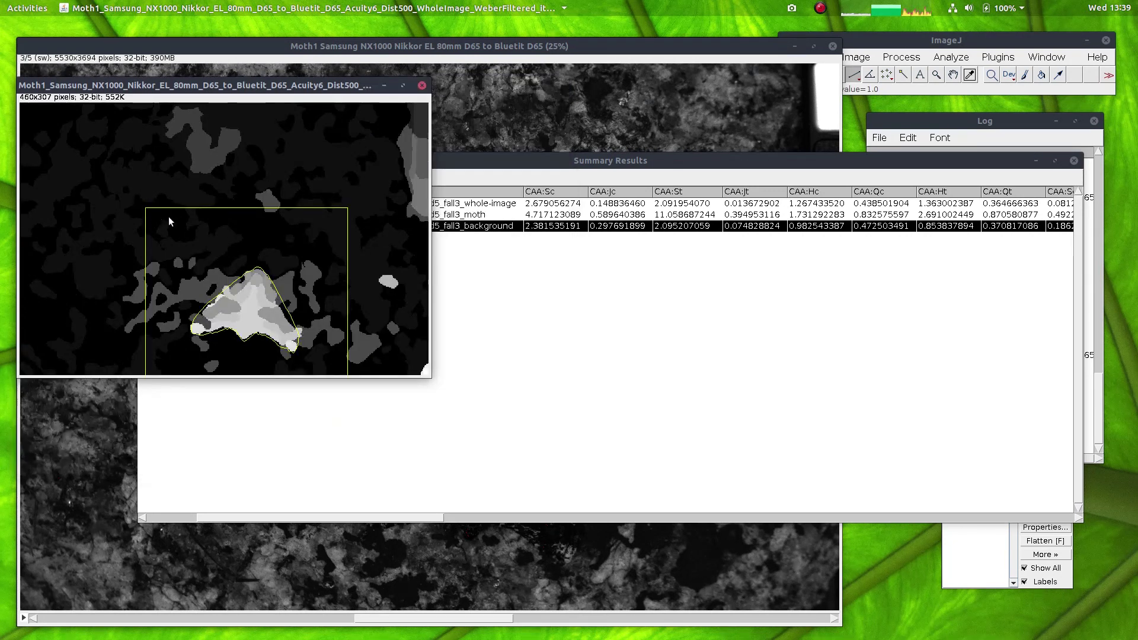
pyautogui.click(440, 157)
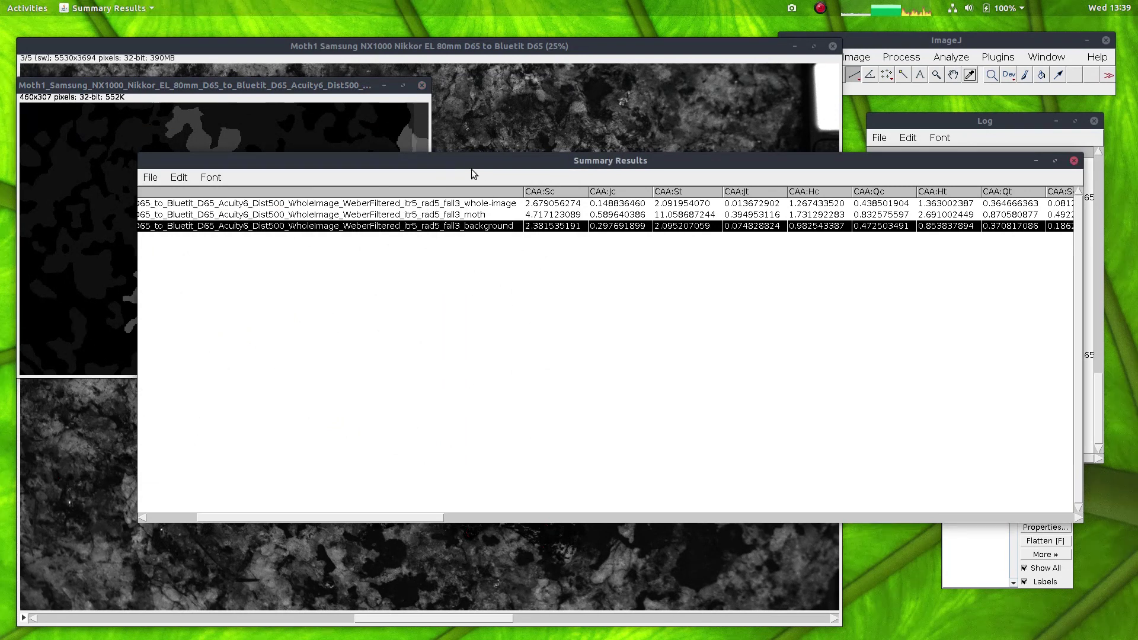
pyautogui.moveTo(448, 158); pyautogui.dragTo(443, 160)
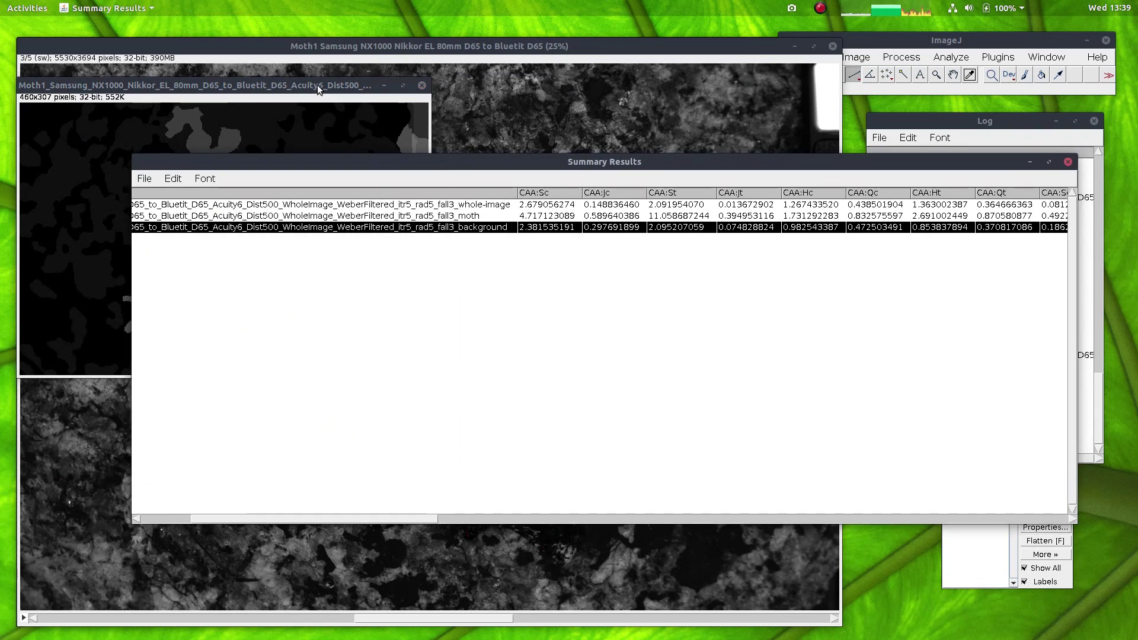
pyautogui.click(335, 105)
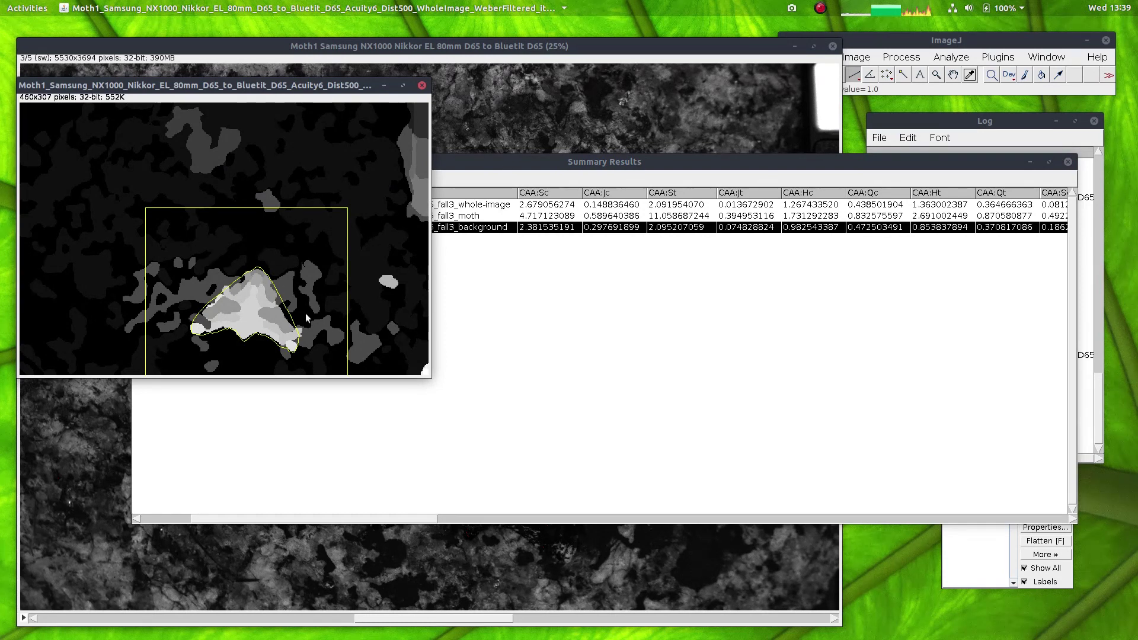
pyautogui.press('+')
pyautogui.press('+')
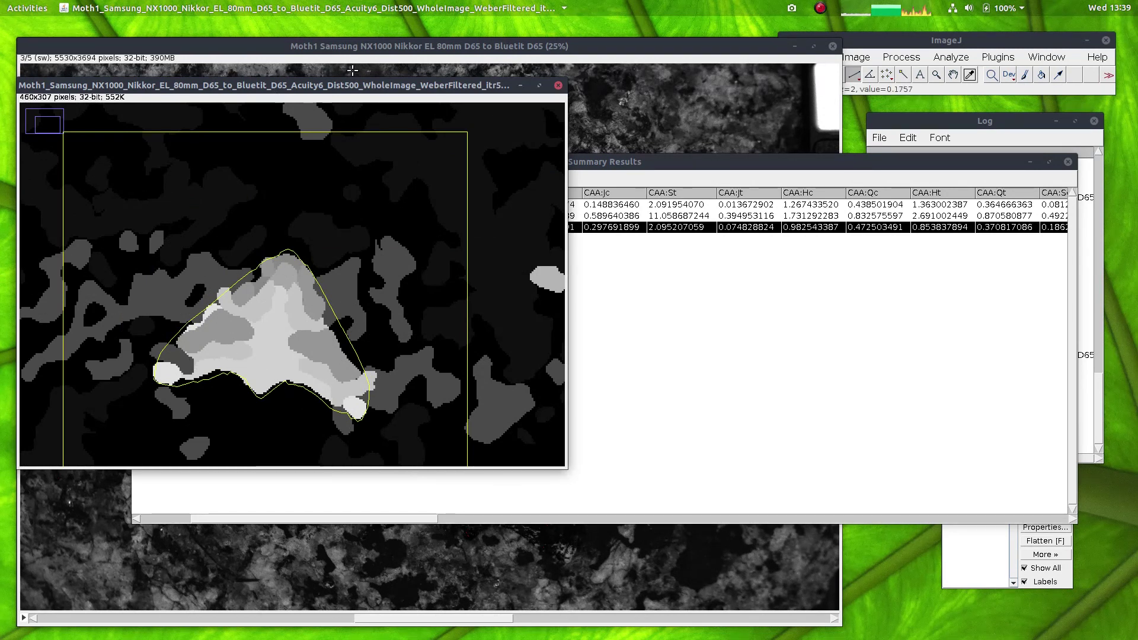
pyautogui.moveTo(337, 85); pyautogui.dragTo(337, 83)
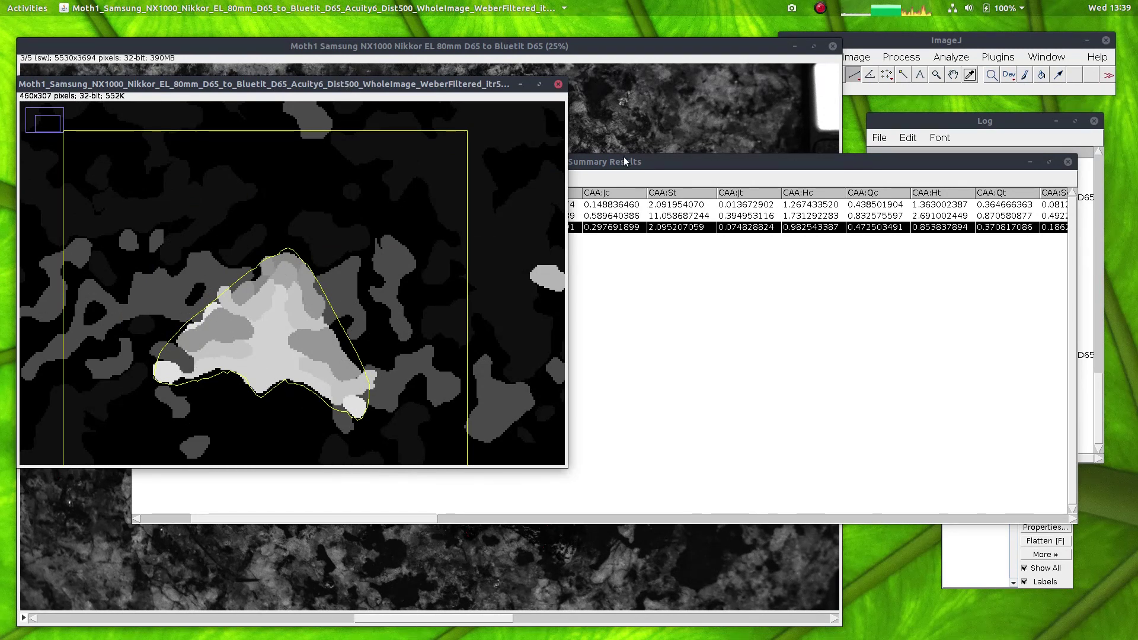
pyautogui.click(624, 163)
# Close Summary Results without saving the 3 measurements, then close the cluster-ID image.
pyautogui.click(1067, 162)
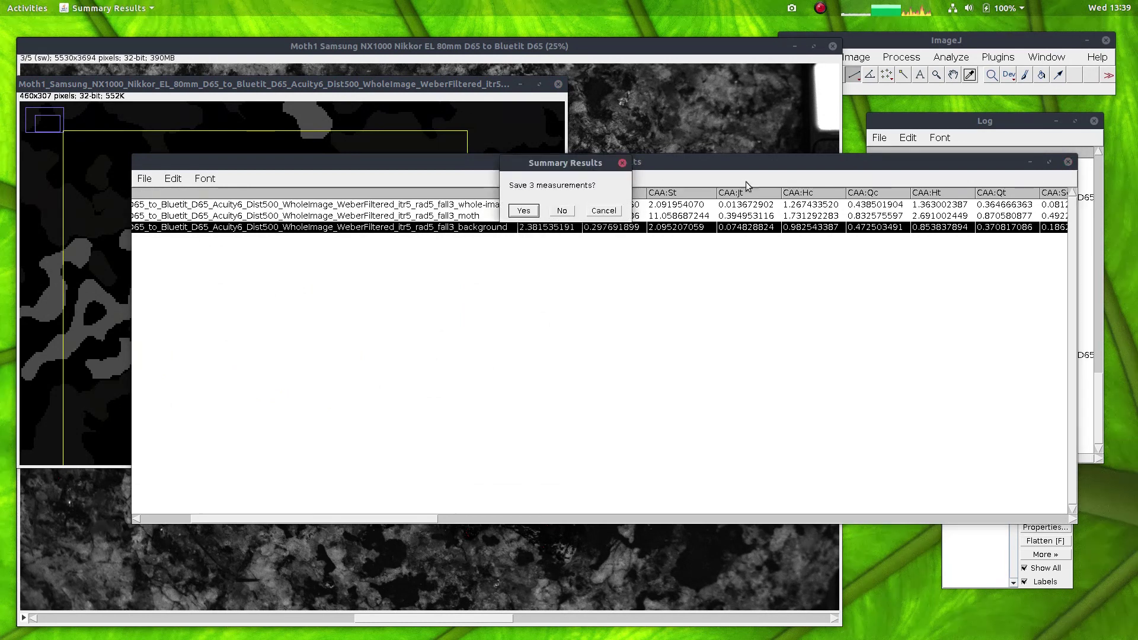
pyautogui.click(564, 207)
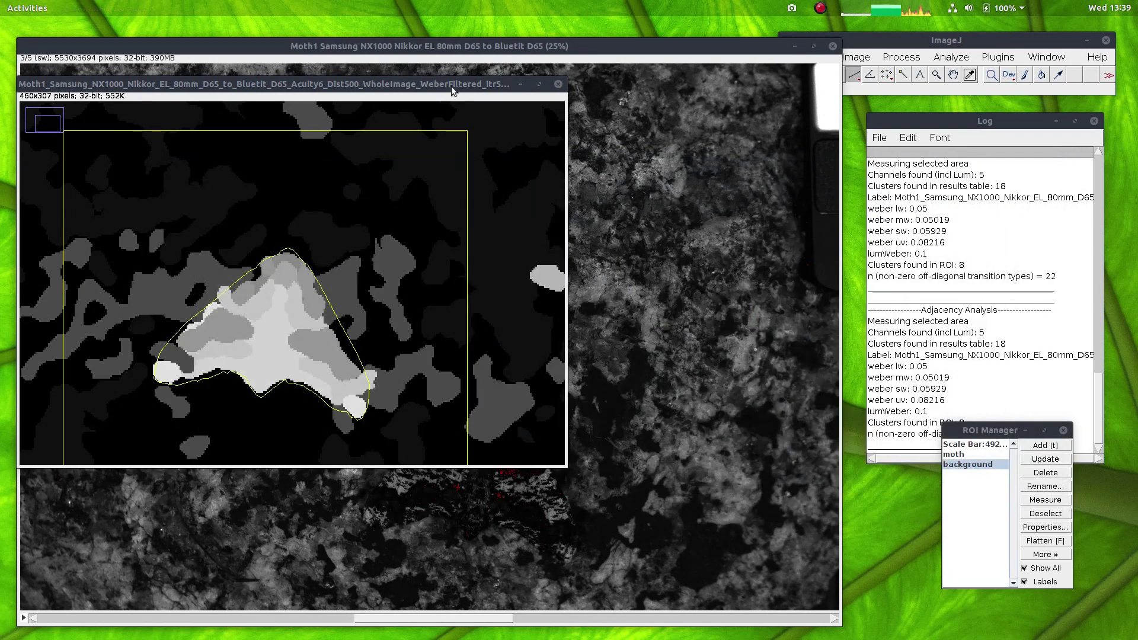
pyautogui.press('-')
pyautogui.press('-')
pyautogui.press('-')
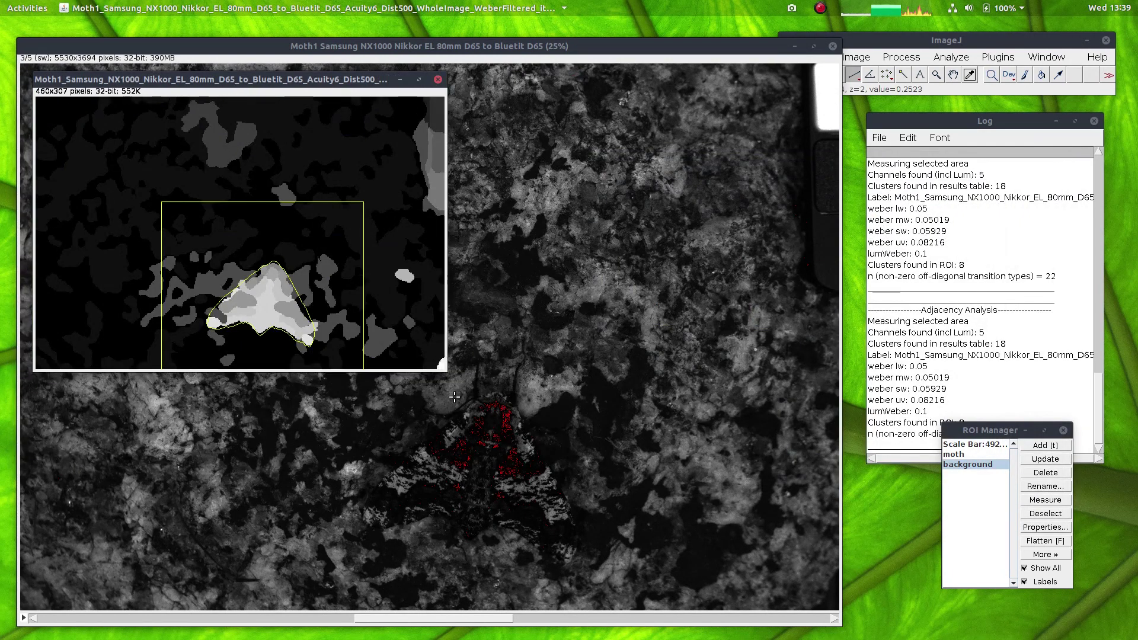
pyautogui.moveTo(444, 371); pyautogui.dragTo(809, 539)
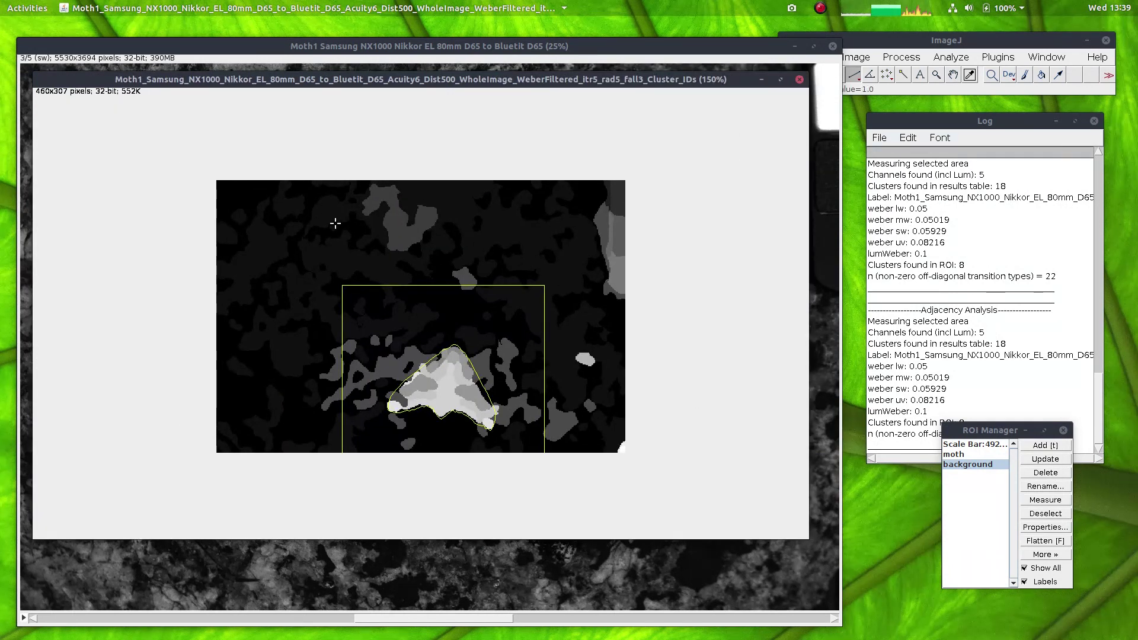
pyautogui.click(798, 79)
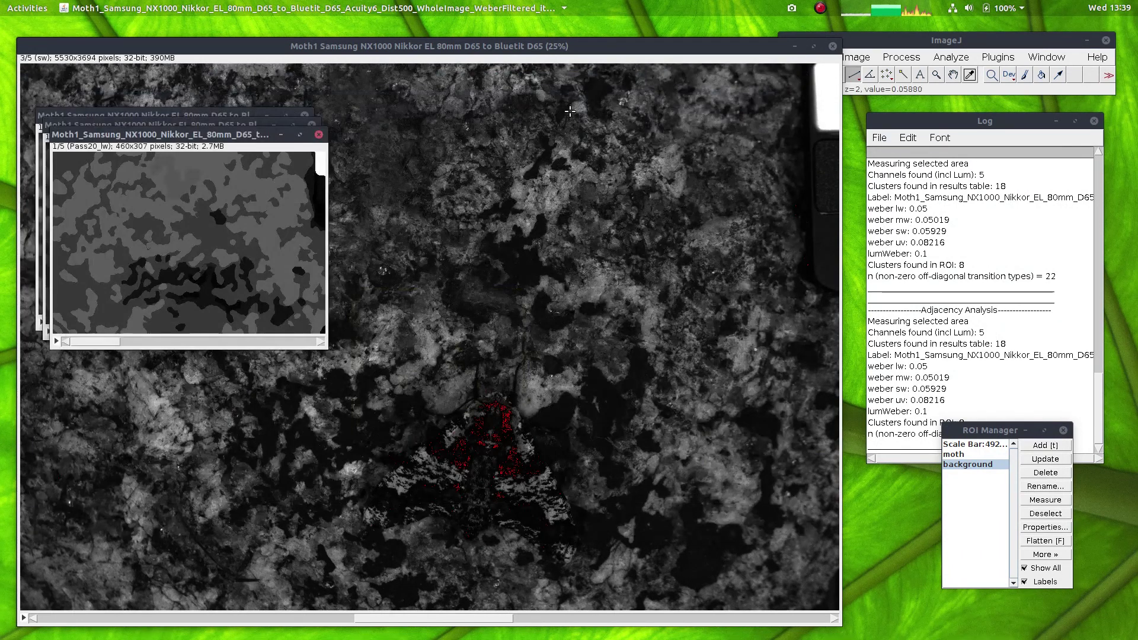
# Close the Pass20_lw image and move the lw window aside.
pyautogui.moveTo(219, 135); pyautogui.dragTo(338, 141)
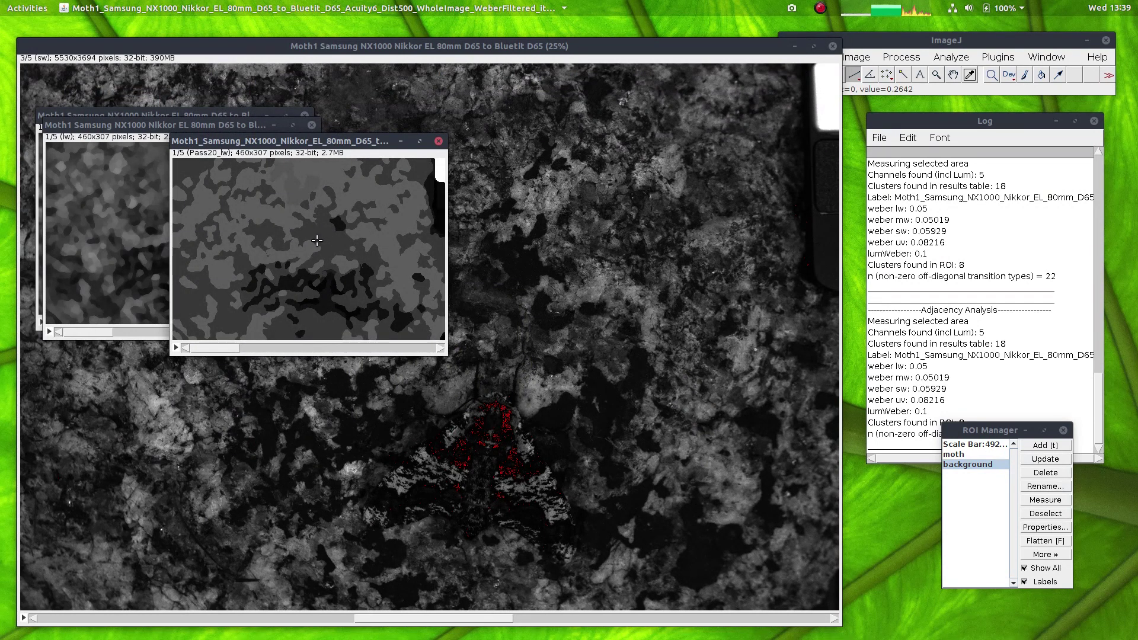
pyautogui.click(438, 141)
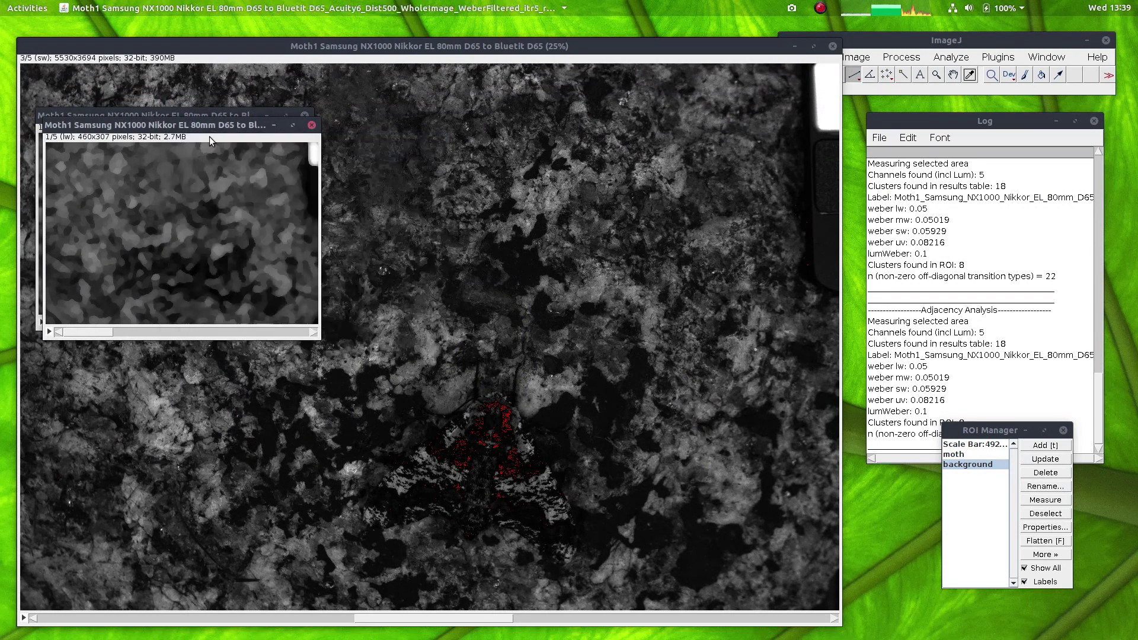
pyautogui.moveTo(188, 126); pyautogui.dragTo(257, 137)
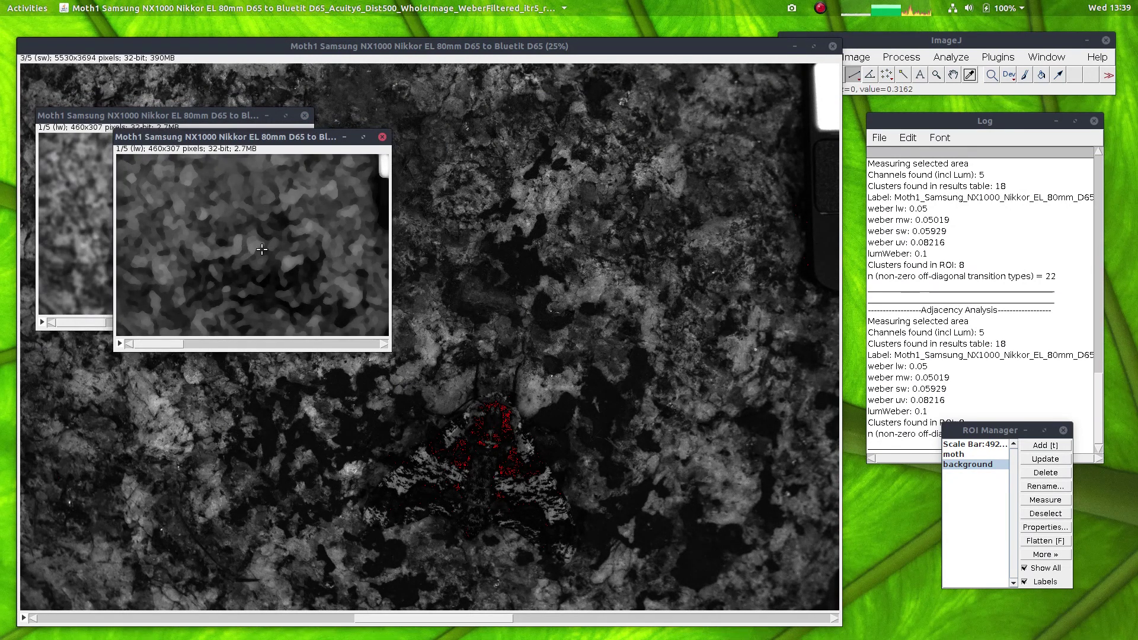
# Zoom in on the sw image and check the moth and background ROI outlines.
pyautogui.click(964, 456)
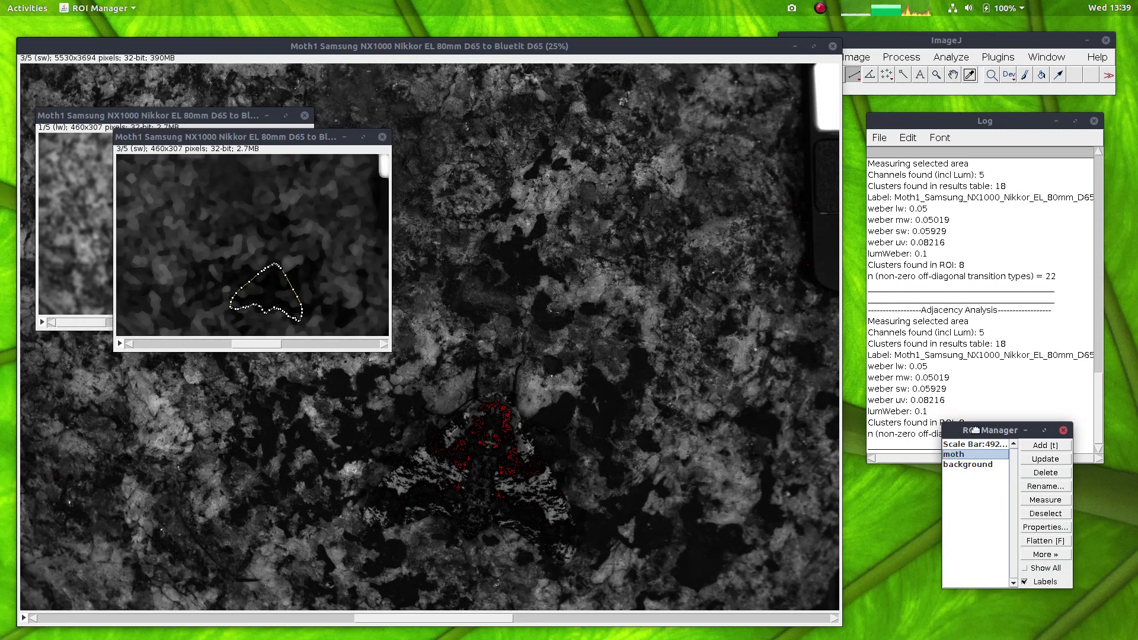
pyautogui.moveTo(975, 431); pyautogui.dragTo(960, 419)
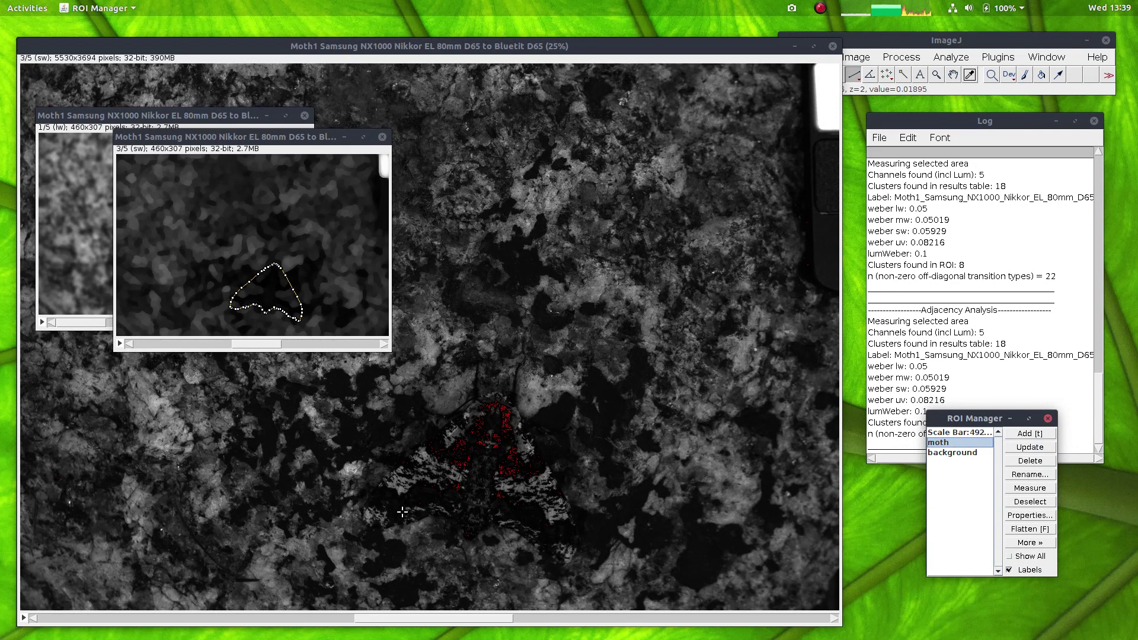
pyautogui.click(266, 138)
pyautogui.press('+')
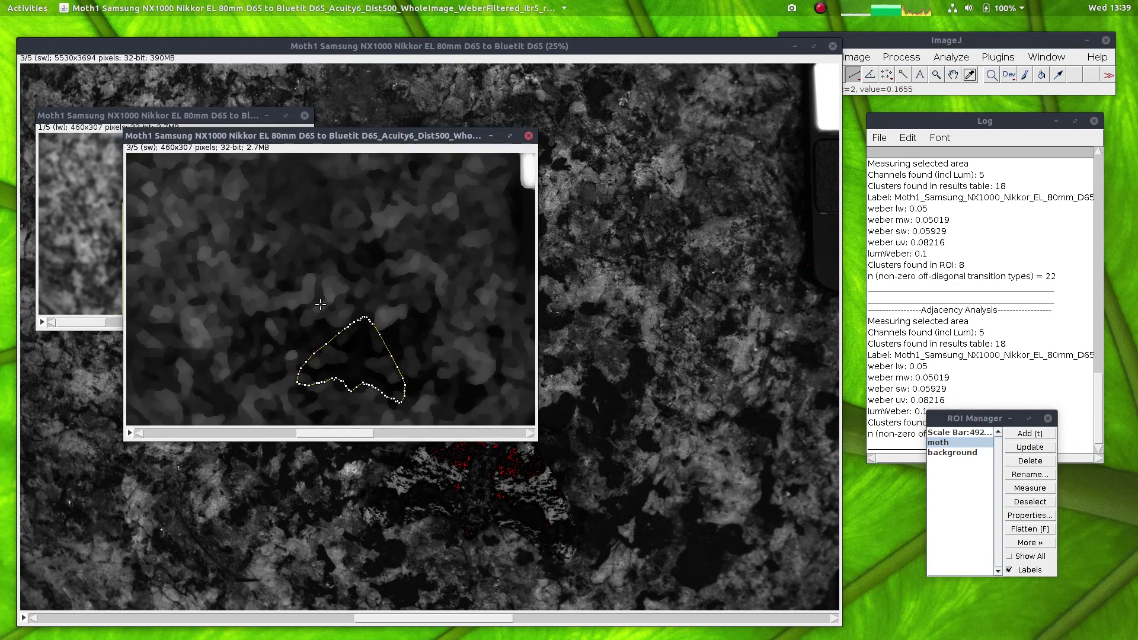
pyautogui.press('+')
pyautogui.click(949, 454)
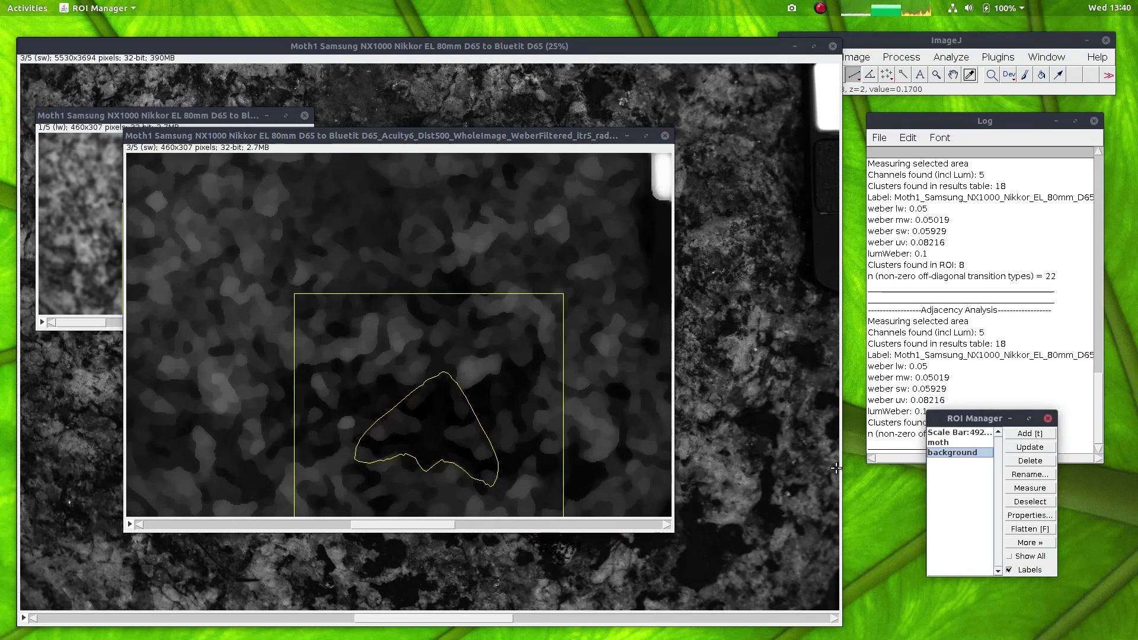
pyautogui.click(953, 443)
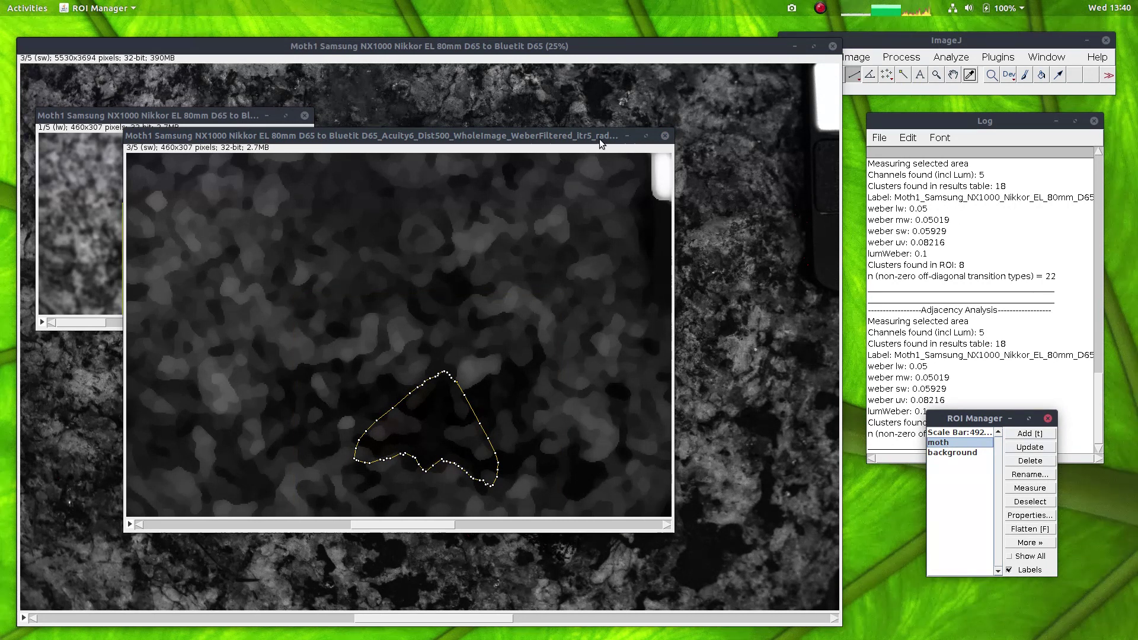
# Close the sw and lw image windows without saving changes.
pyautogui.moveTo(595, 137); pyautogui.dragTo(586, 135)
pyautogui.click(669, 134)
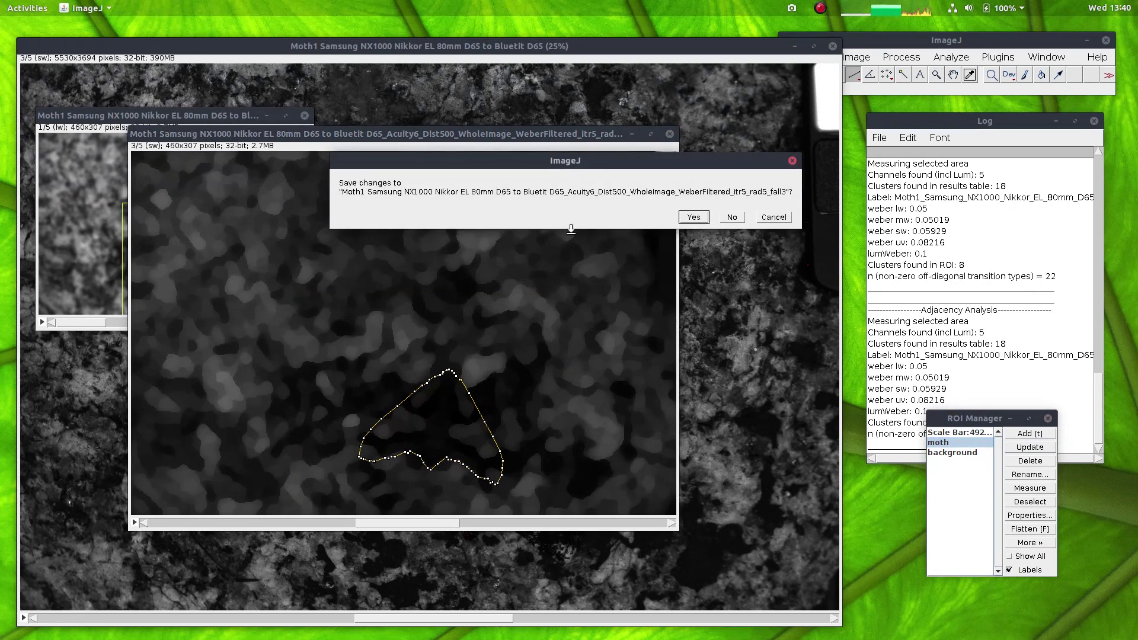
pyautogui.click(733, 217)
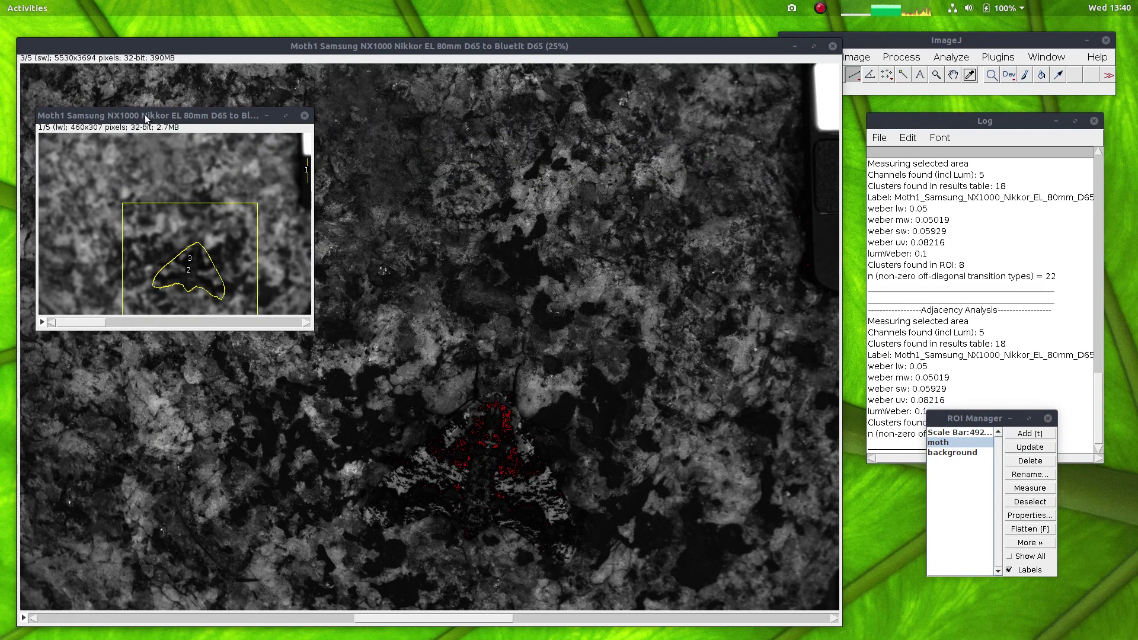
pyautogui.moveTo(145, 118); pyautogui.dragTo(166, 119)
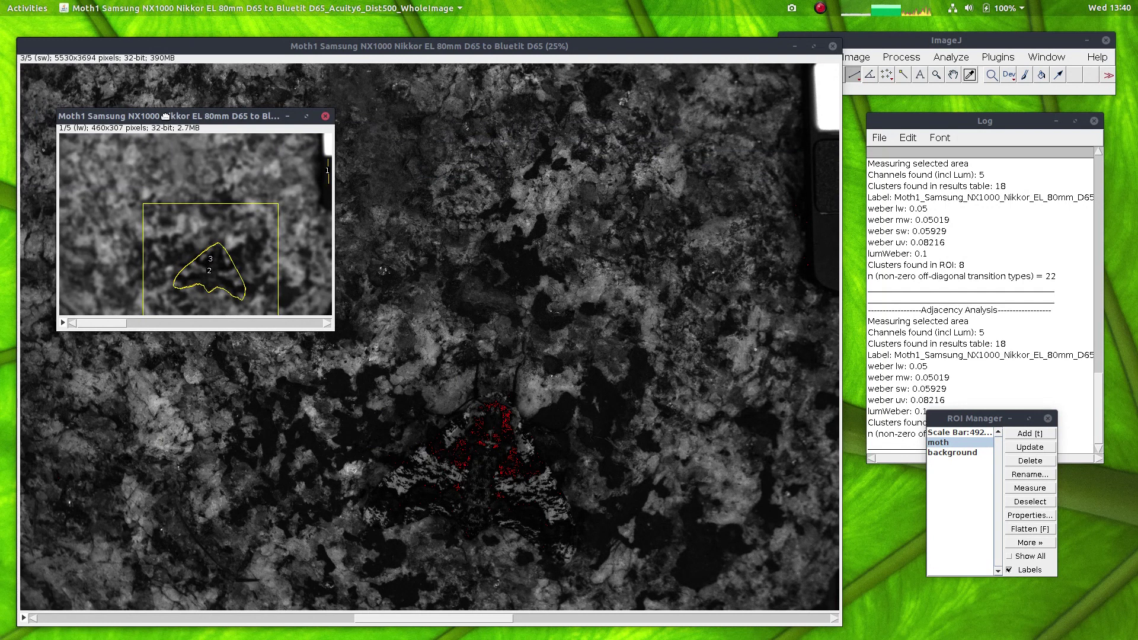
pyautogui.click(325, 117)
pyautogui.click(680, 219)
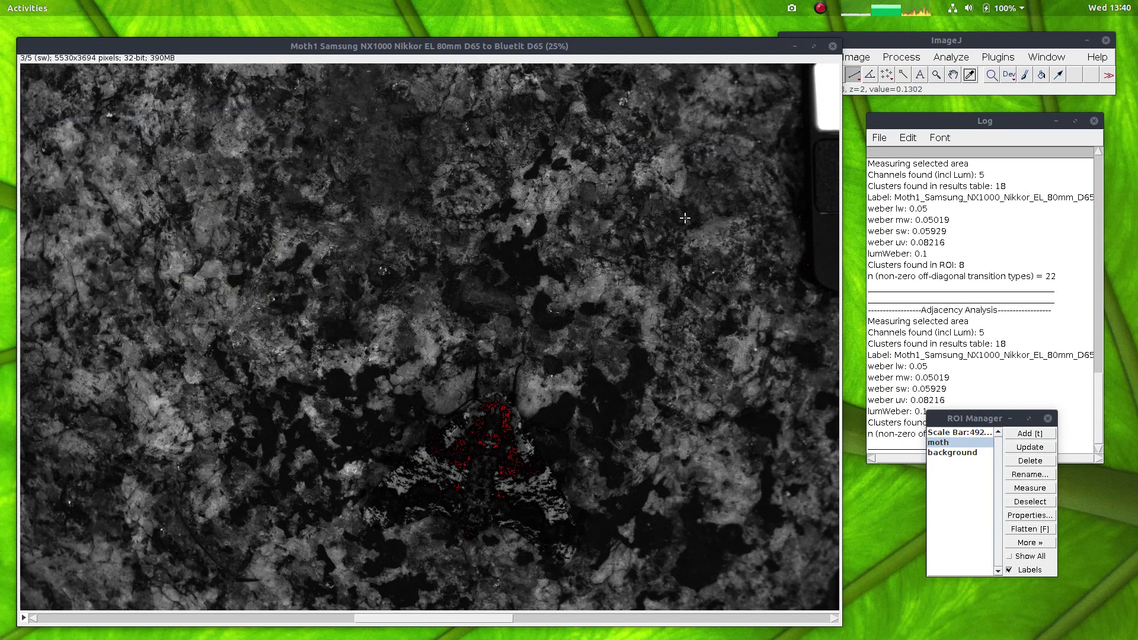
# Select the moth and background ROIs on the remaining cone-catch image.
pyautogui.click(953, 458)
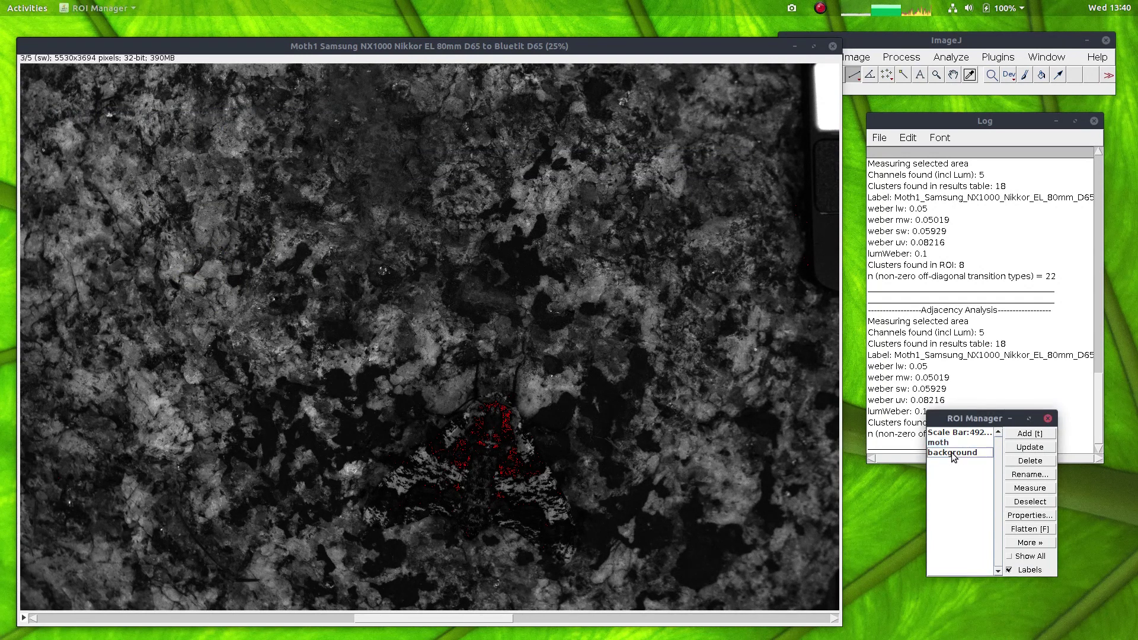
pyautogui.click(952, 443)
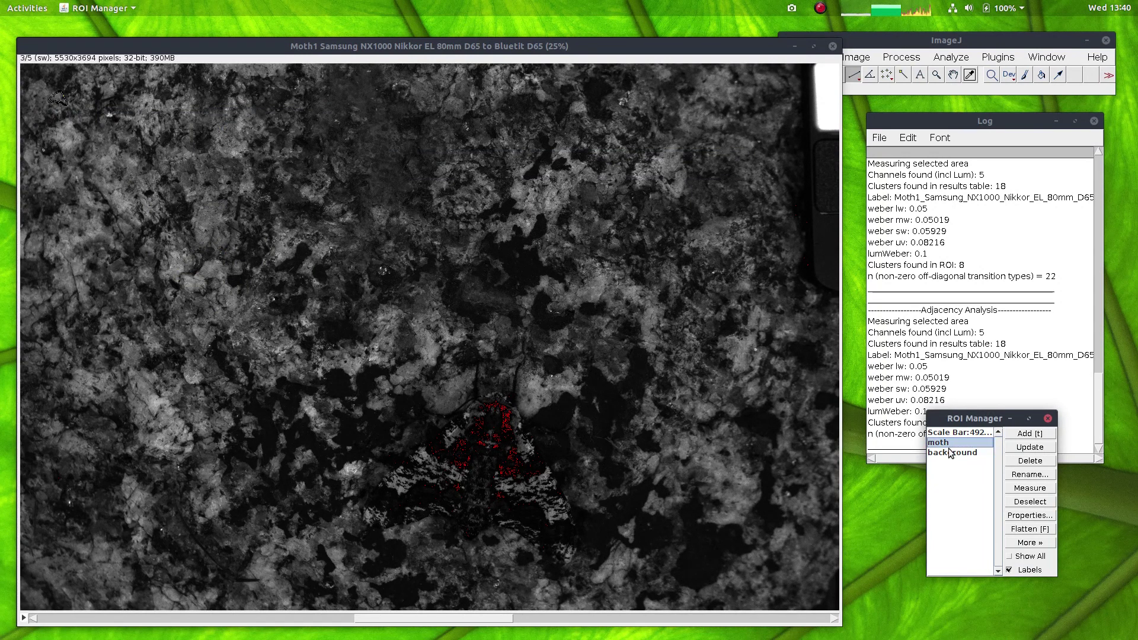
pyautogui.click(950, 454)
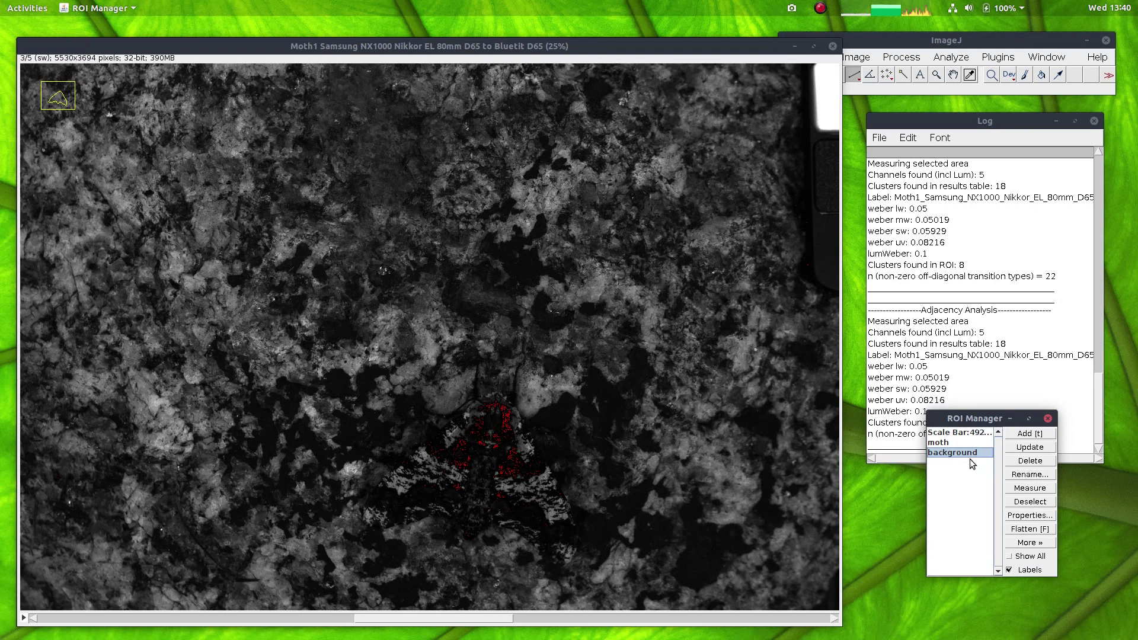
# Close the ROI Manager and the large rescaled image, zooming out the Moth1 image.
pyautogui.click(1048, 419)
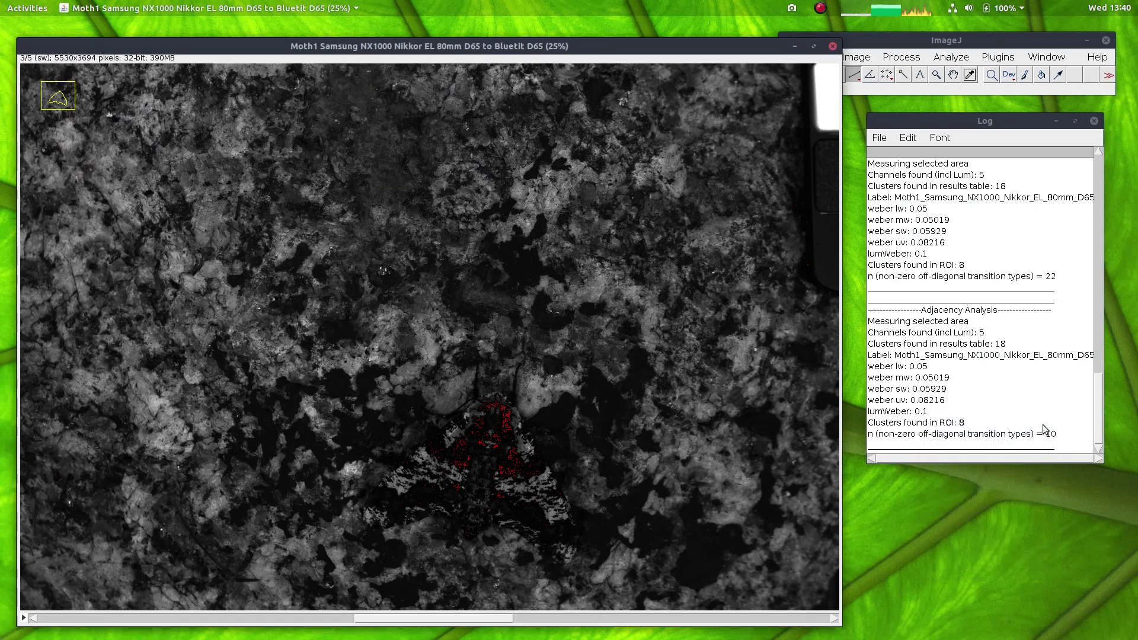
pyautogui.click(501, 50)
pyautogui.hotkey('ctrl', 'w')
pyautogui.press('-')
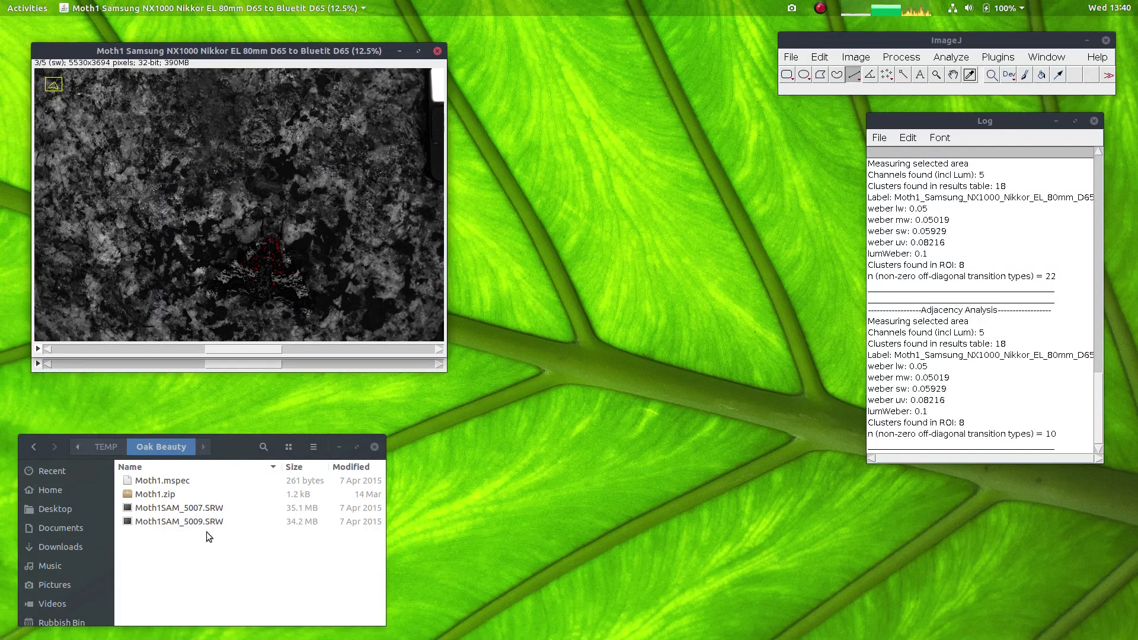
# Load Moth1.zip onto ImageJ and display the moth and background ROIs, ending on the moth.
pyautogui.click(151, 499)
pyautogui.moveTo(152, 499); pyautogui.dragTo(837, 89)
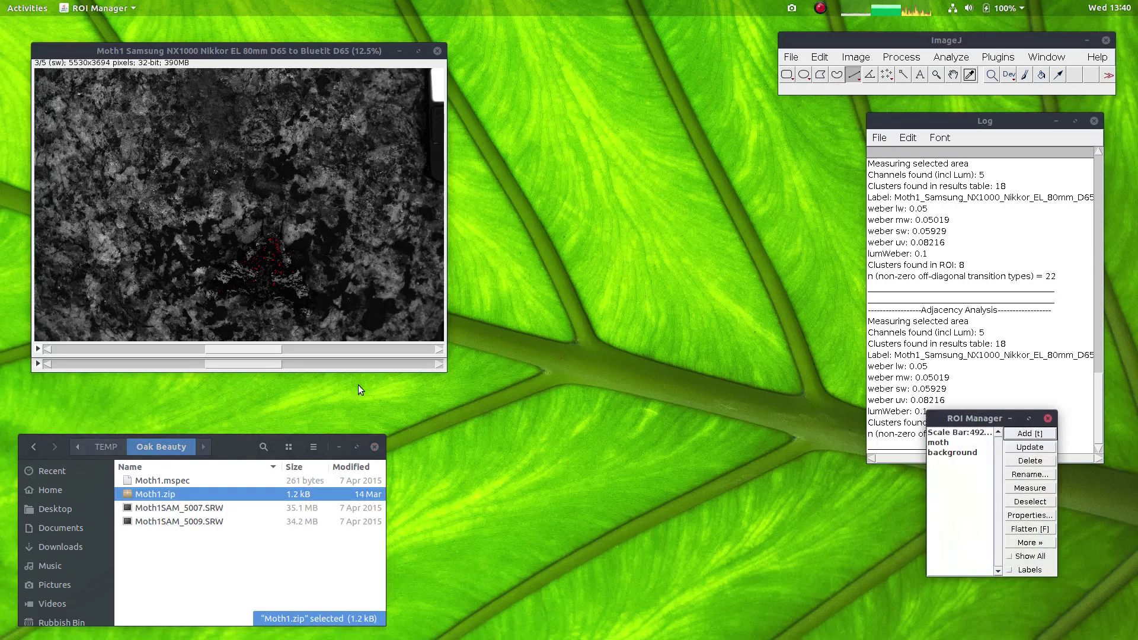
pyautogui.click(279, 49)
pyautogui.press('+')
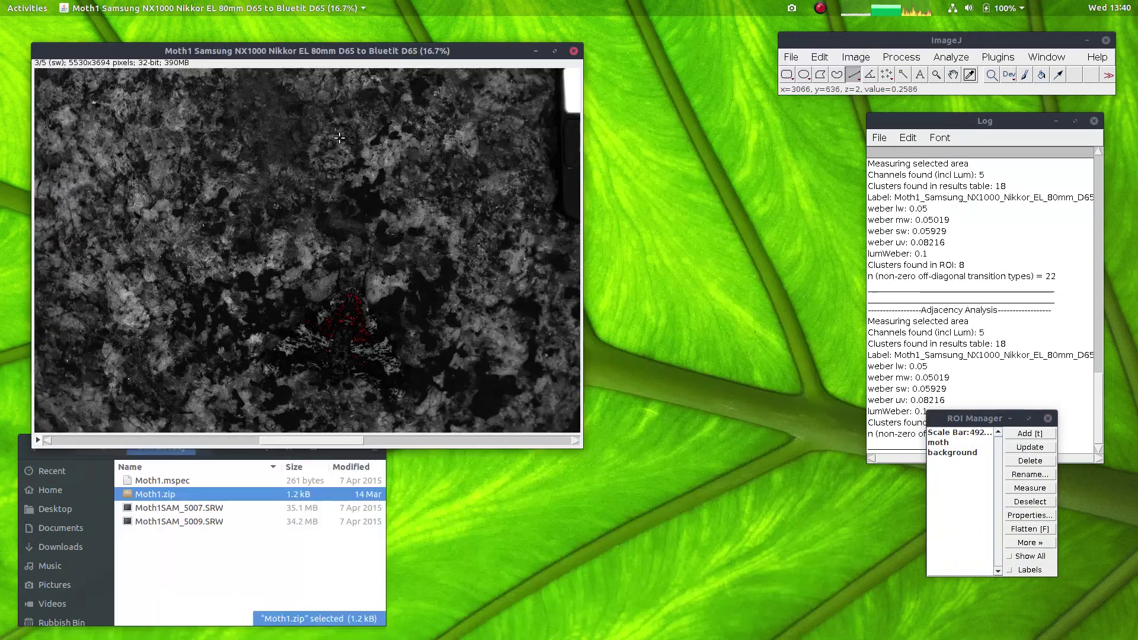
pyautogui.click(959, 444)
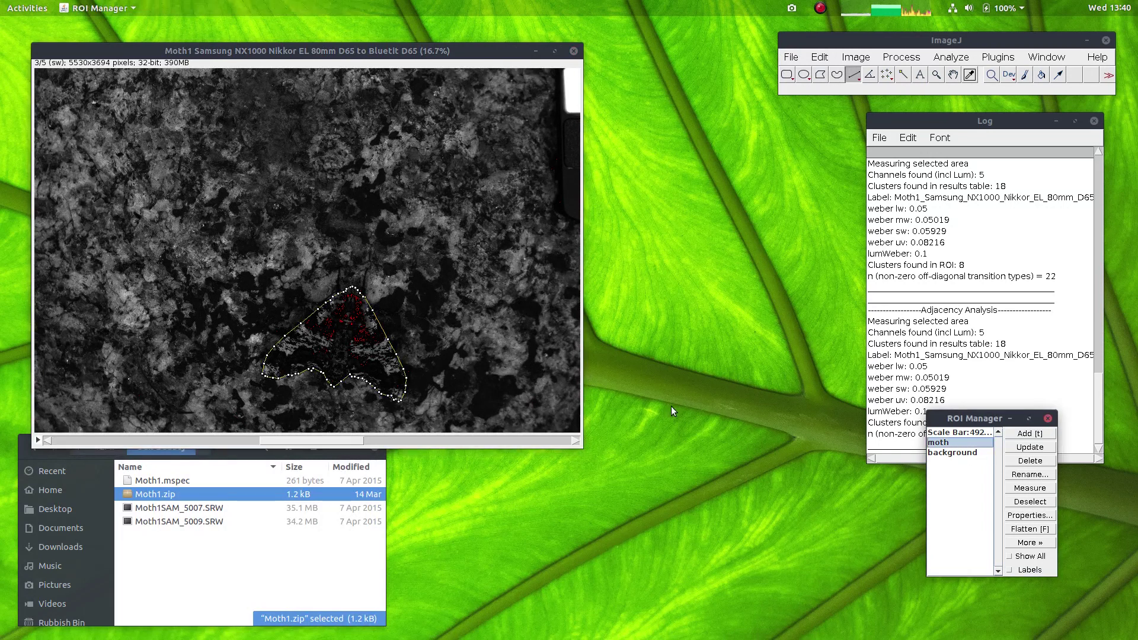
pyautogui.click(963, 453)
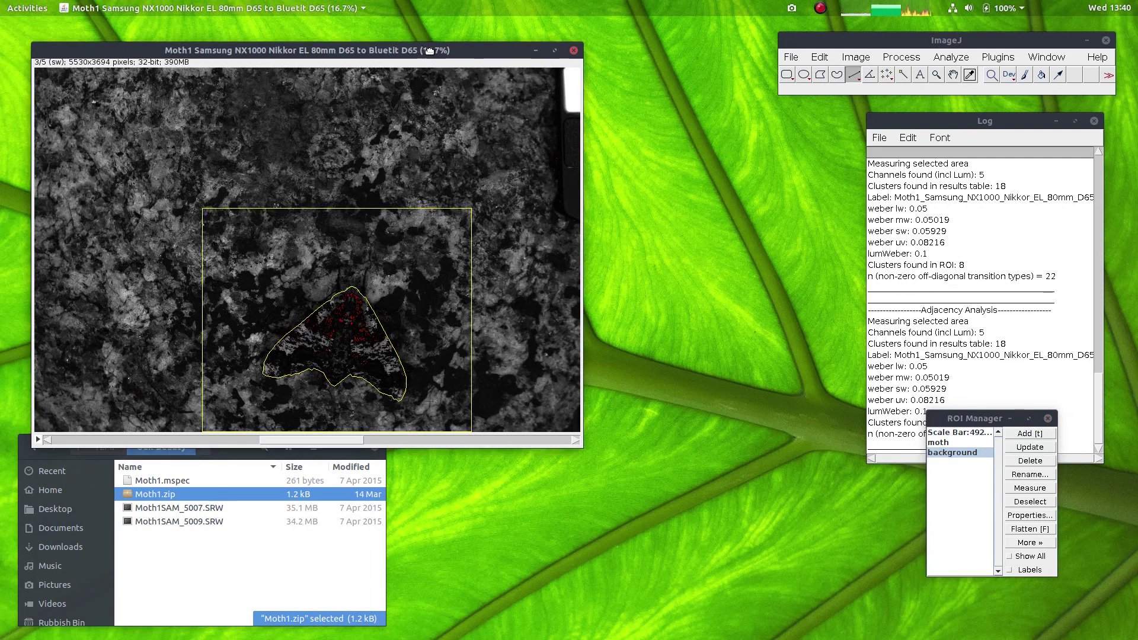
pyautogui.moveTo(433, 50); pyautogui.dragTo(443, 50)
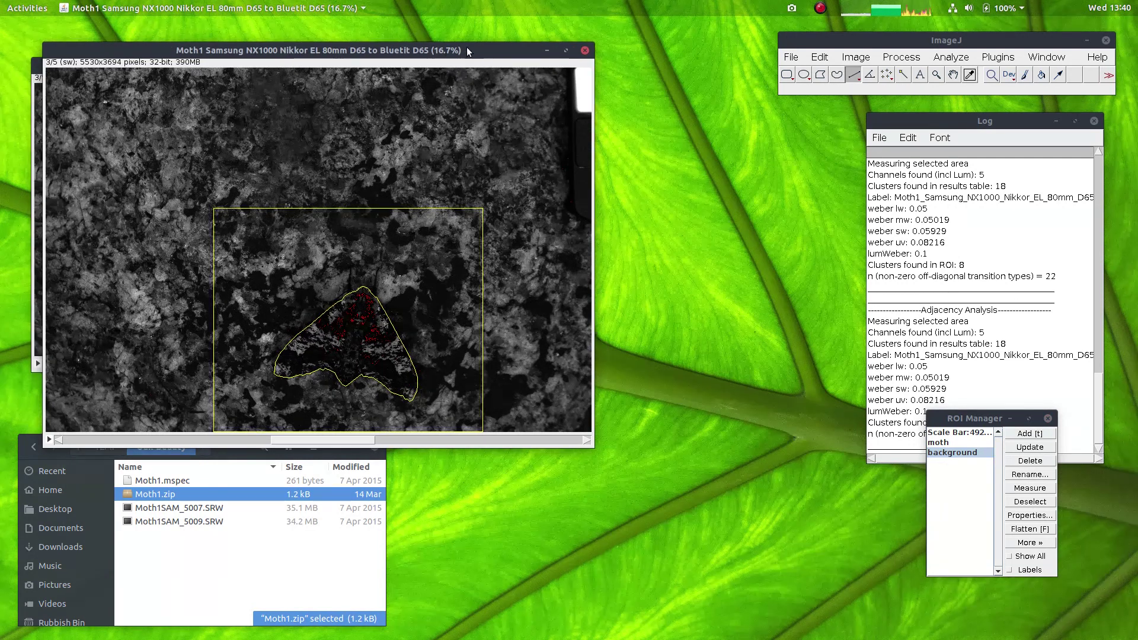
pyautogui.click(835, 43)
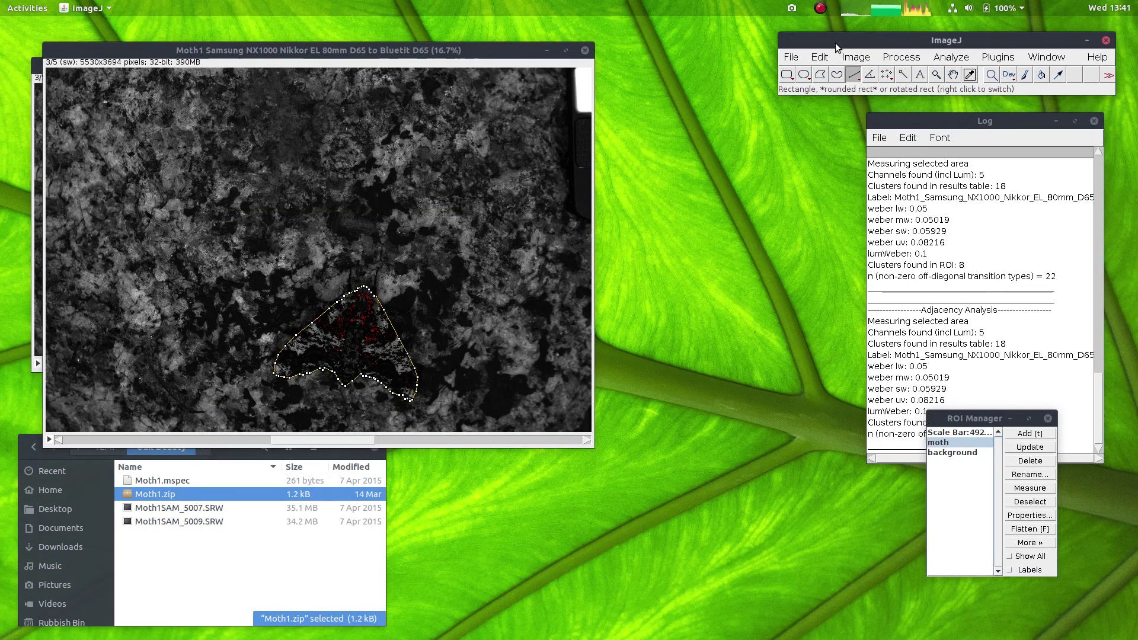
# Run the QCPA Framework with ROI set to moth through acuity correction and ranked filtering.
pyautogui.click(997, 58)
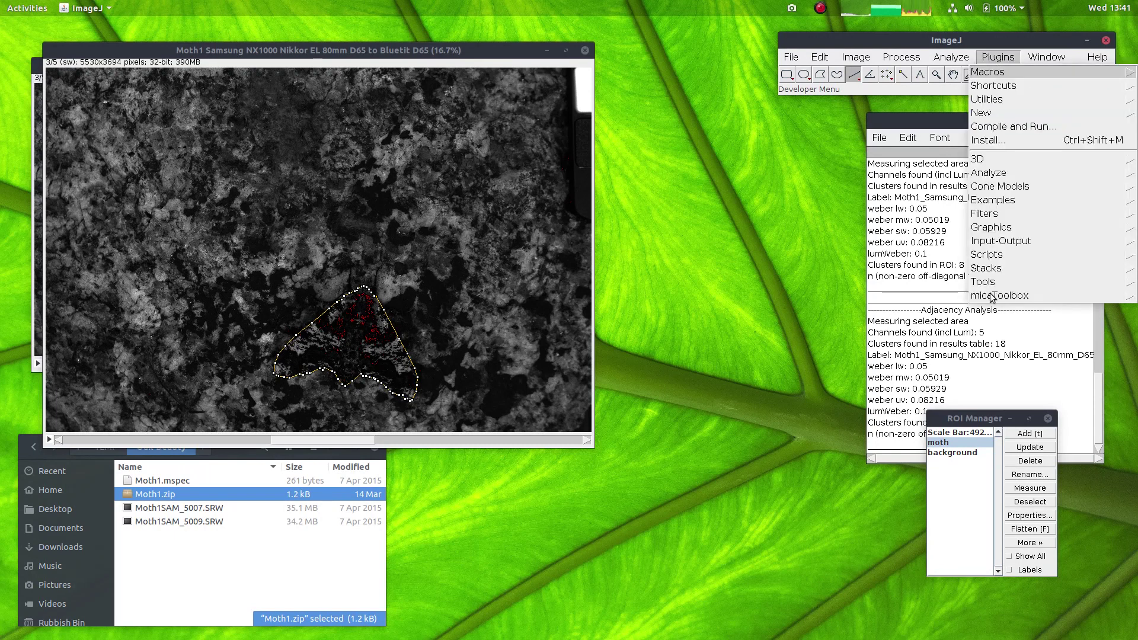
pyautogui.moveTo(993, 296)
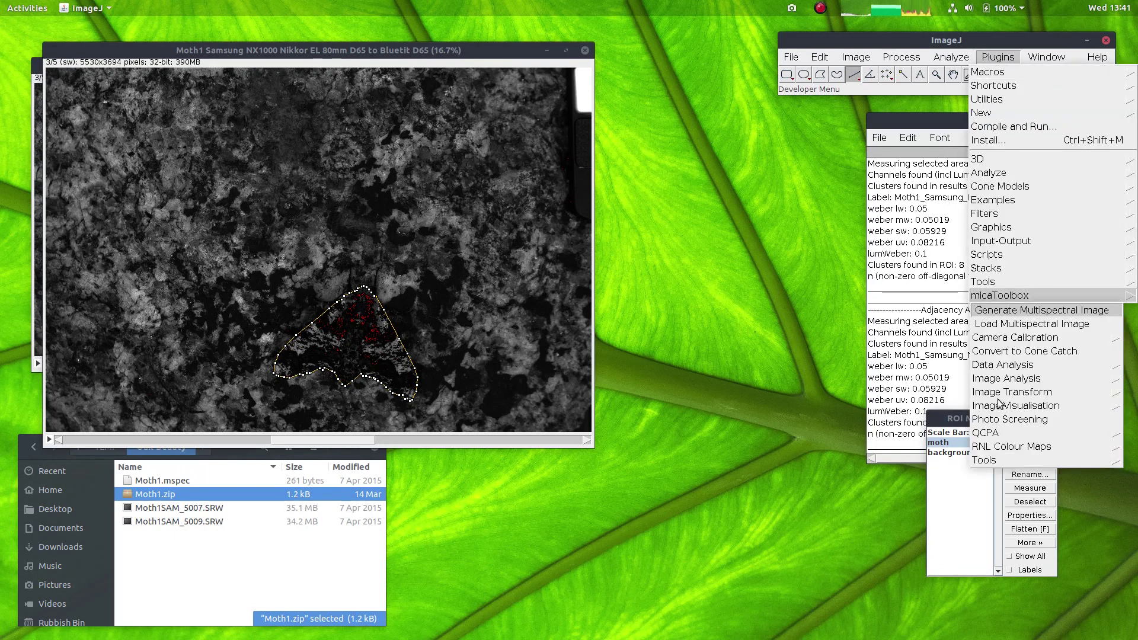
pyautogui.moveTo(988, 432)
pyautogui.click(994, 451)
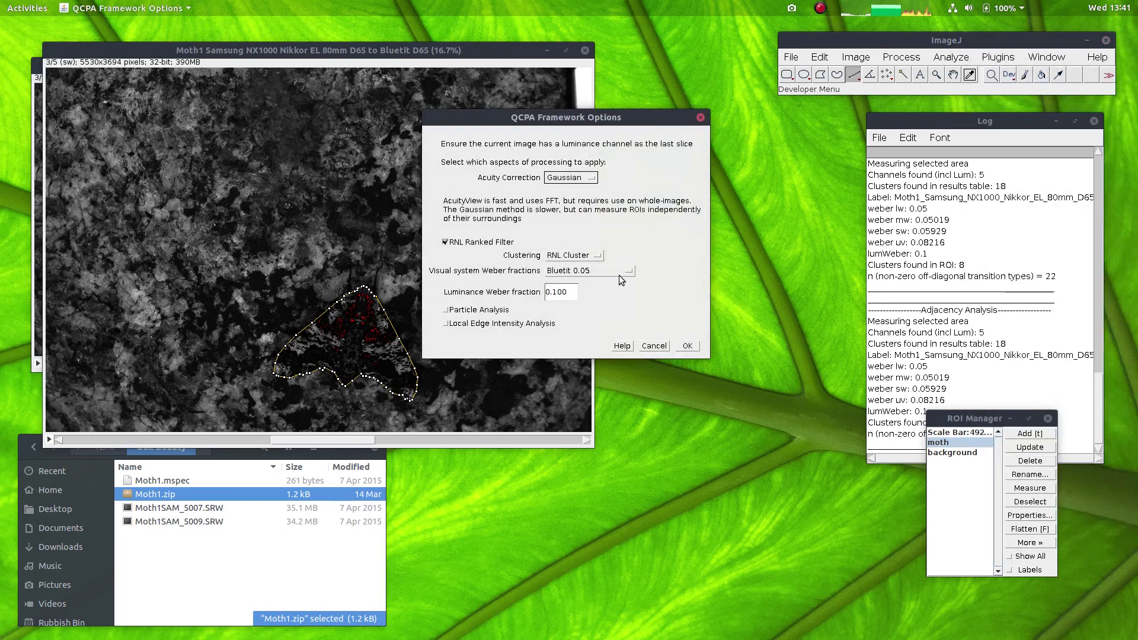
pyautogui.click(676, 343)
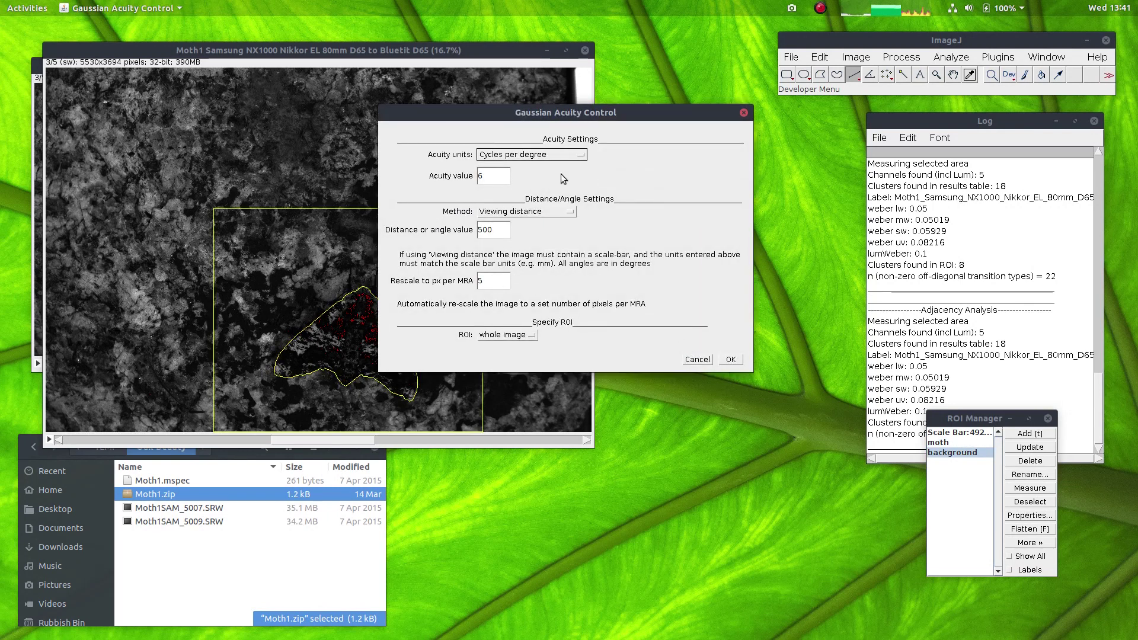
pyautogui.click(514, 335)
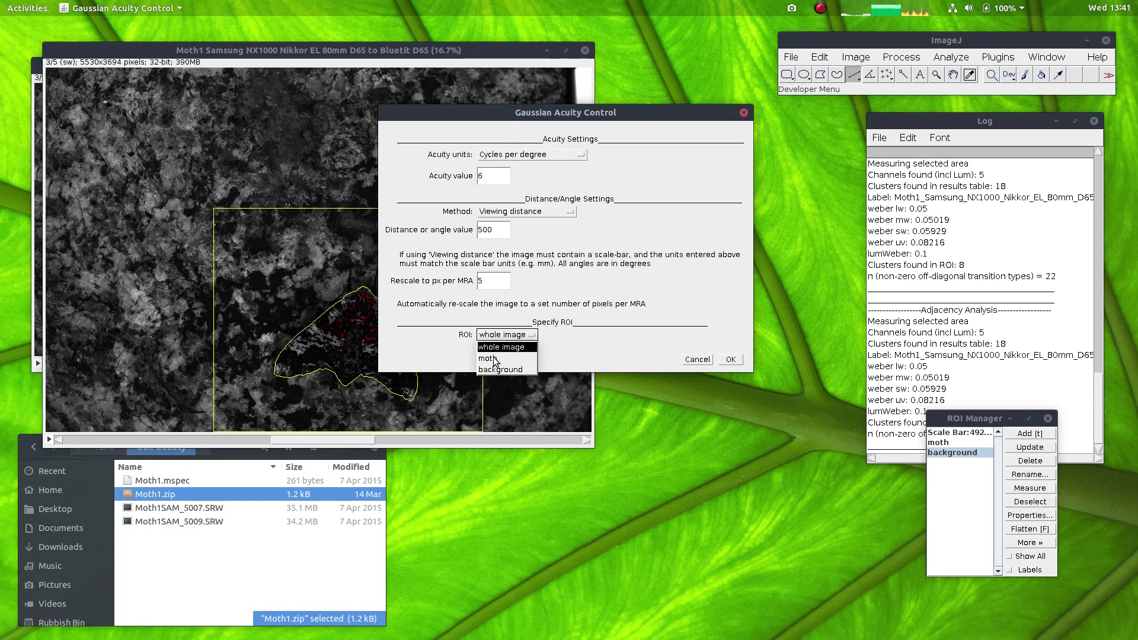
pyautogui.click(495, 359)
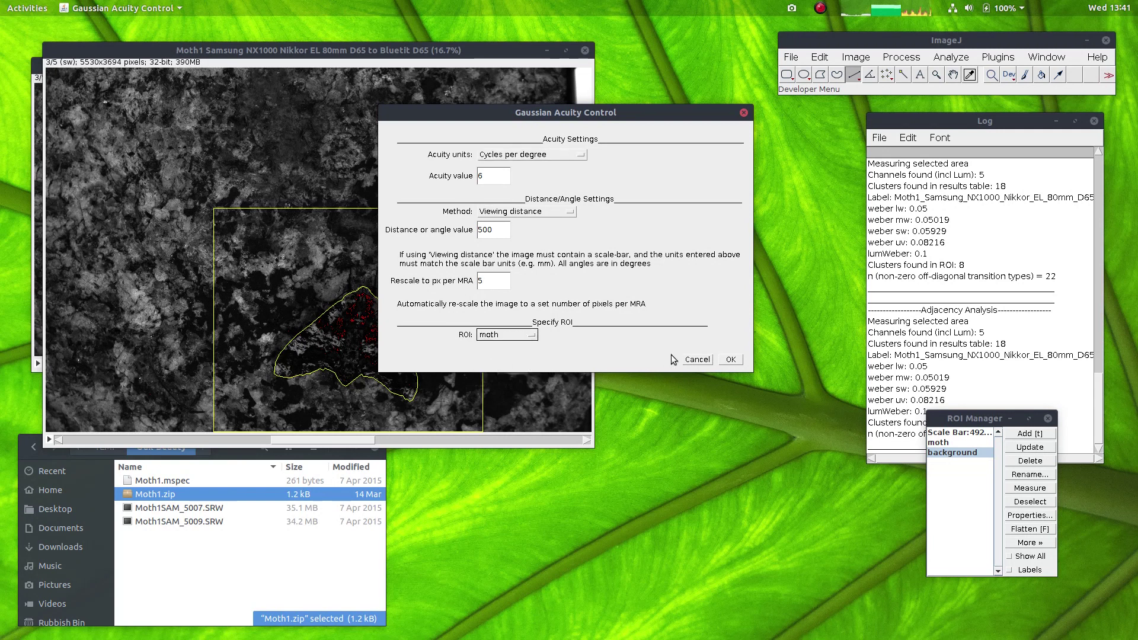
pyautogui.click(729, 359)
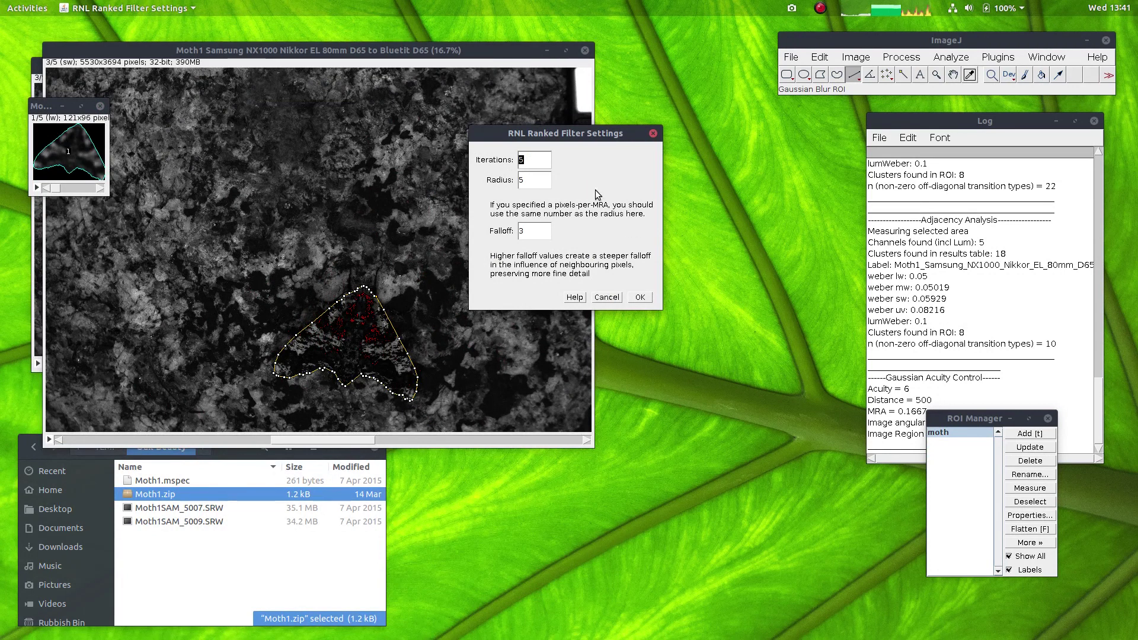
pyautogui.click(645, 296)
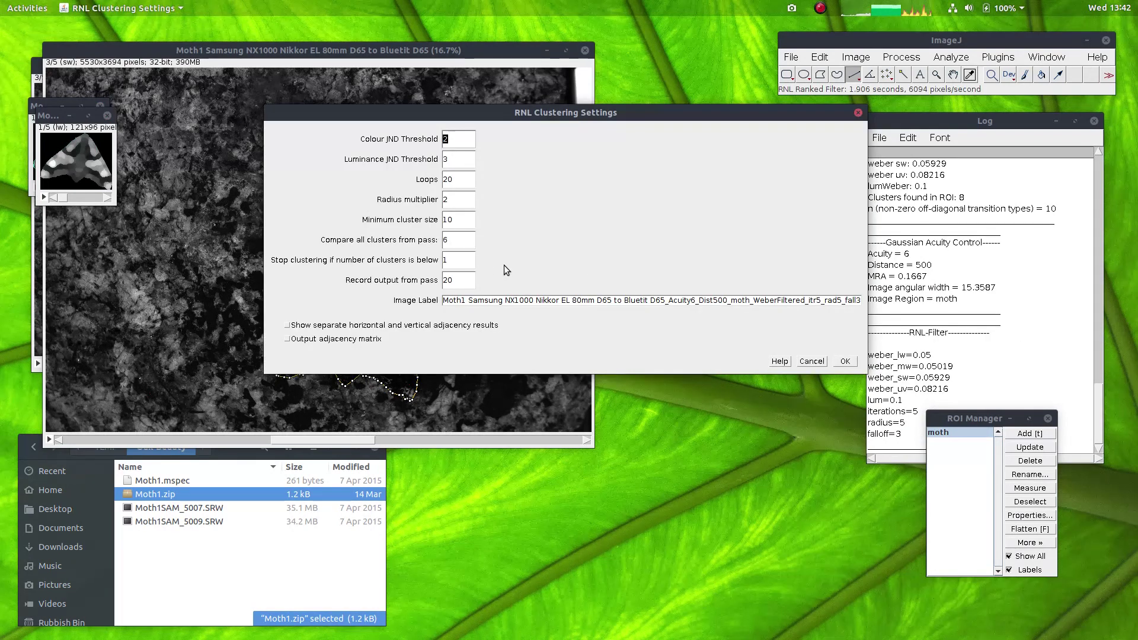
# Confirm RNL Clustering Settings, then move Cluster Results aside and enlarge the Summary Results table.
pyautogui.click(846, 361)
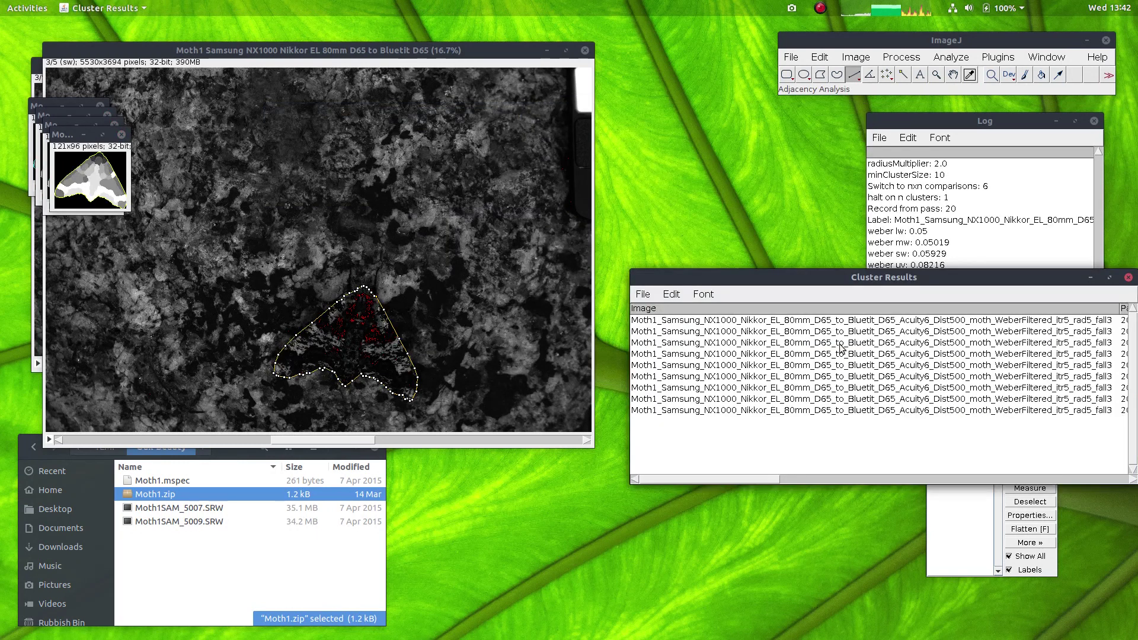
pyautogui.moveTo(791, 279); pyautogui.dragTo(765, 351)
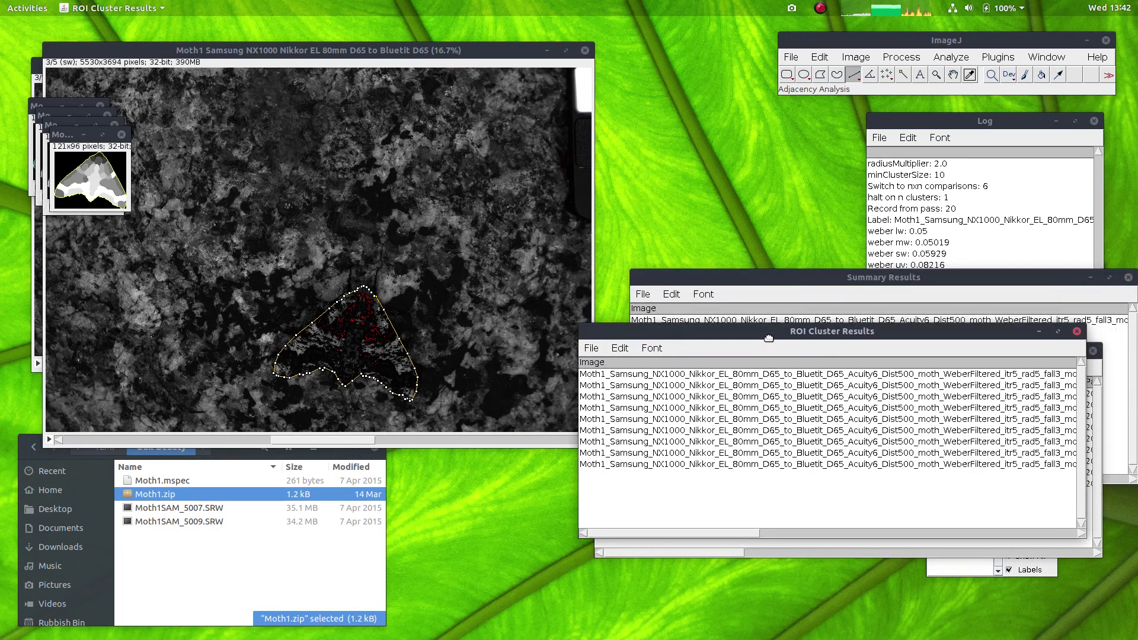
pyautogui.moveTo(822, 282); pyautogui.dragTo(771, 270)
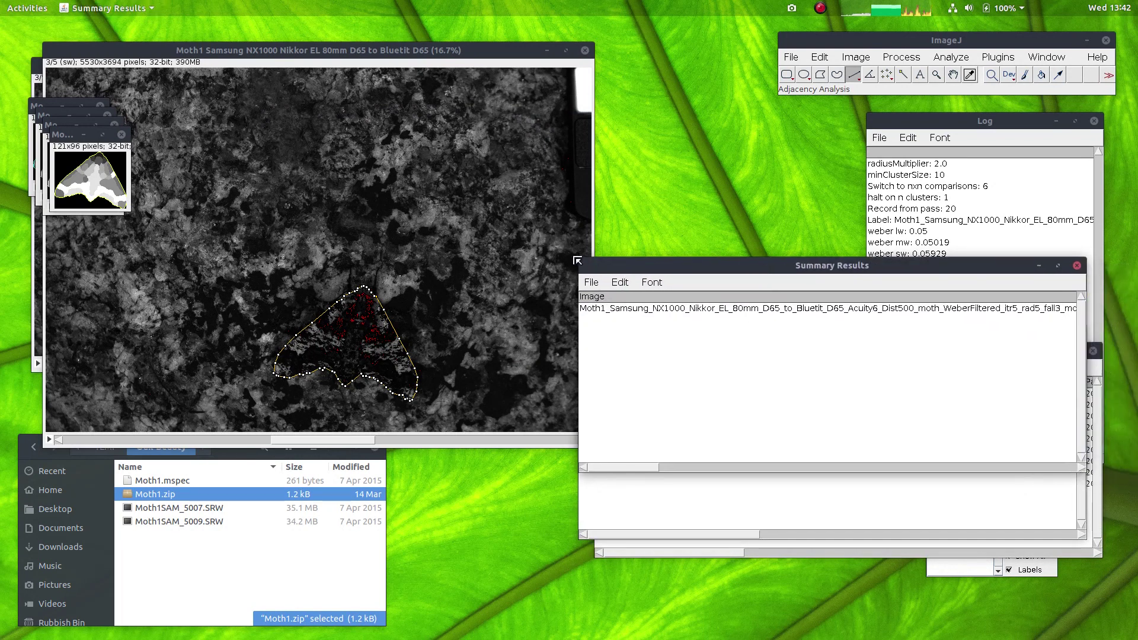
pyautogui.moveTo(577, 261); pyautogui.dragTo(551, 269)
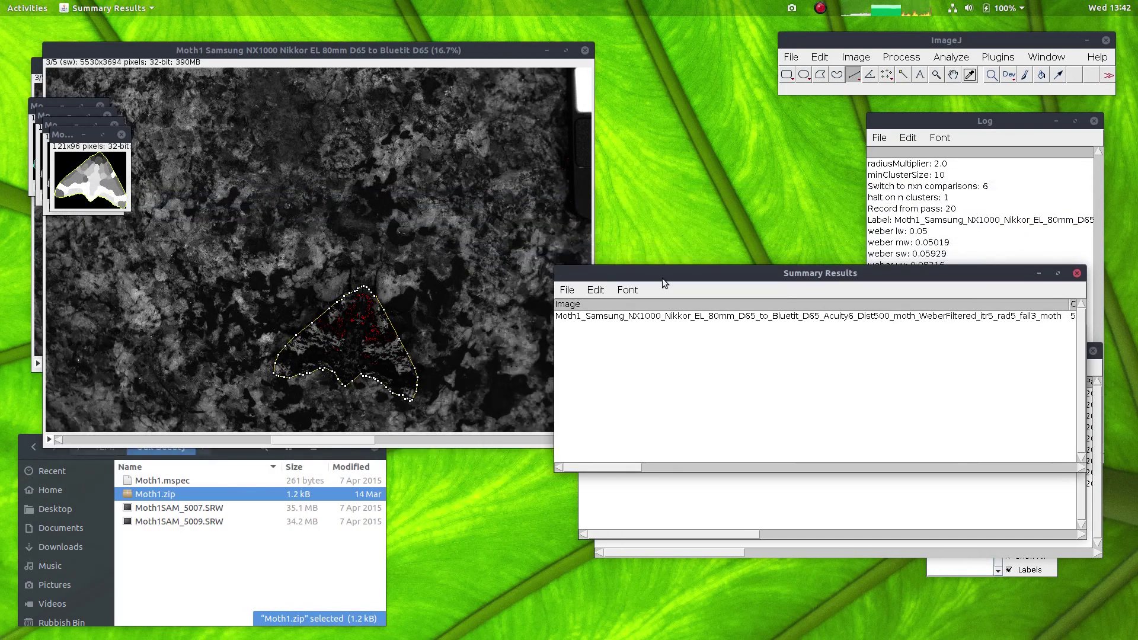
# Close the intermediate result images, saving the WeberFiltered one and discarding the other.
pyautogui.click(122, 136)
pyautogui.click(114, 125)
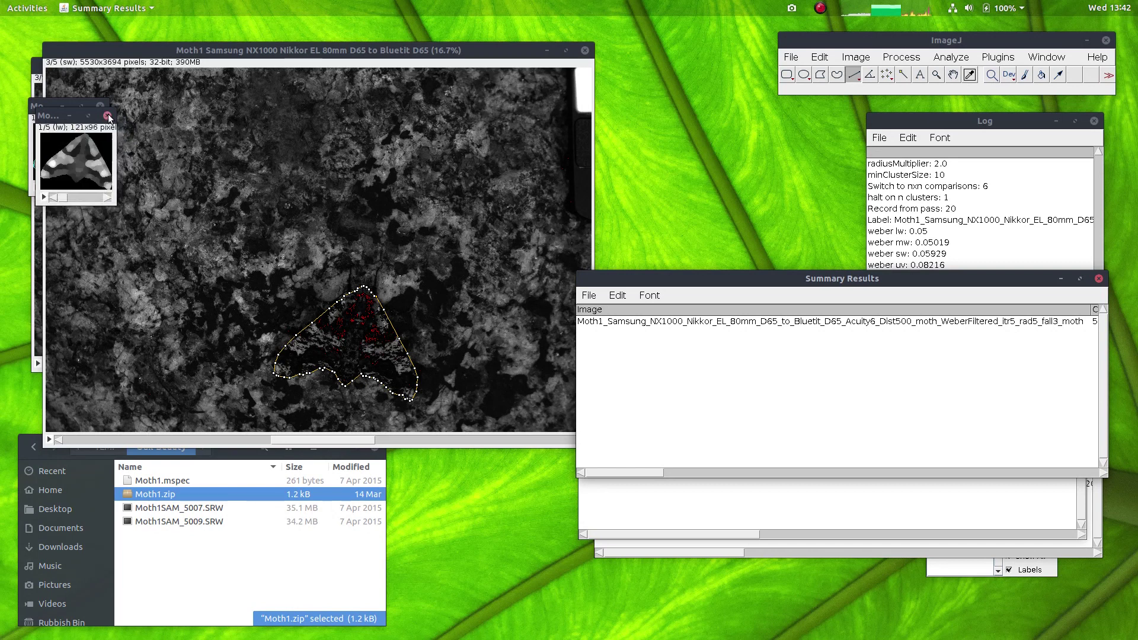
pyautogui.click(107, 116)
pyautogui.click(680, 217)
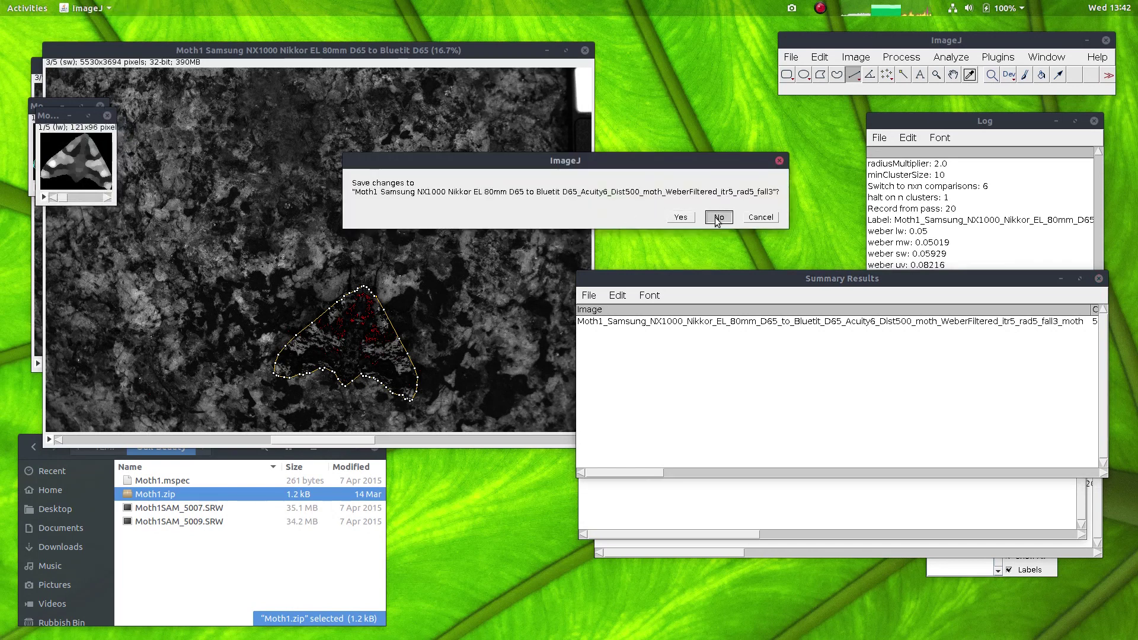
pyautogui.click(100, 106)
pyautogui.click(663, 217)
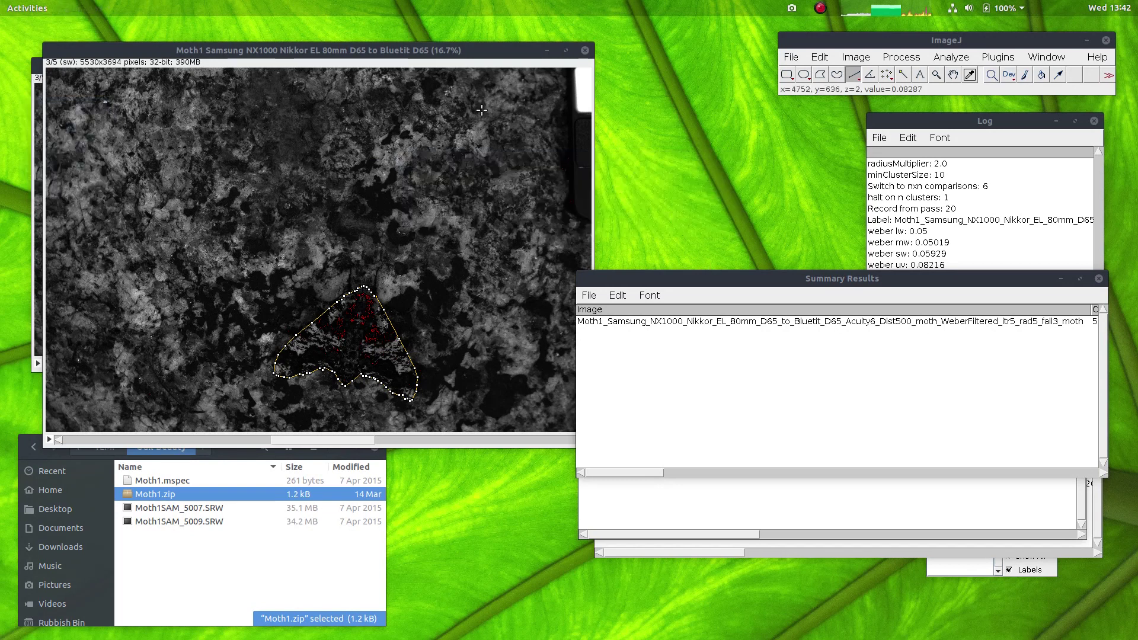
# Close ROI Manager and reload Scale Bar, moth and background ROIs from Moth1.zip.
pyautogui.click(972, 573)
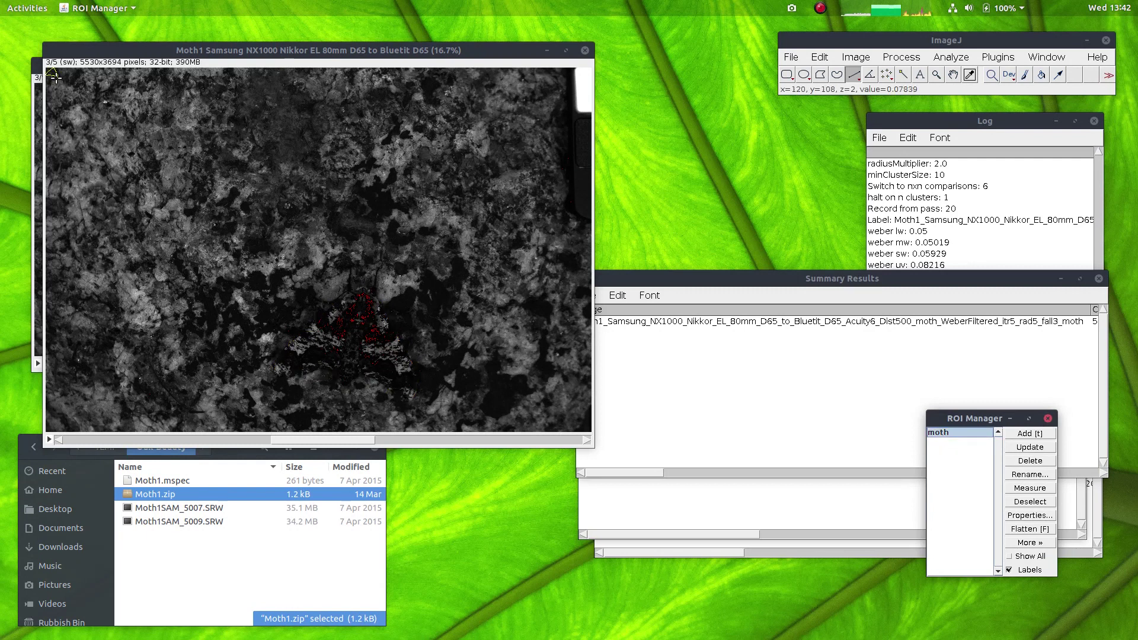
pyautogui.click(1049, 420)
pyautogui.moveTo(152, 496); pyautogui.dragTo(479, 398)
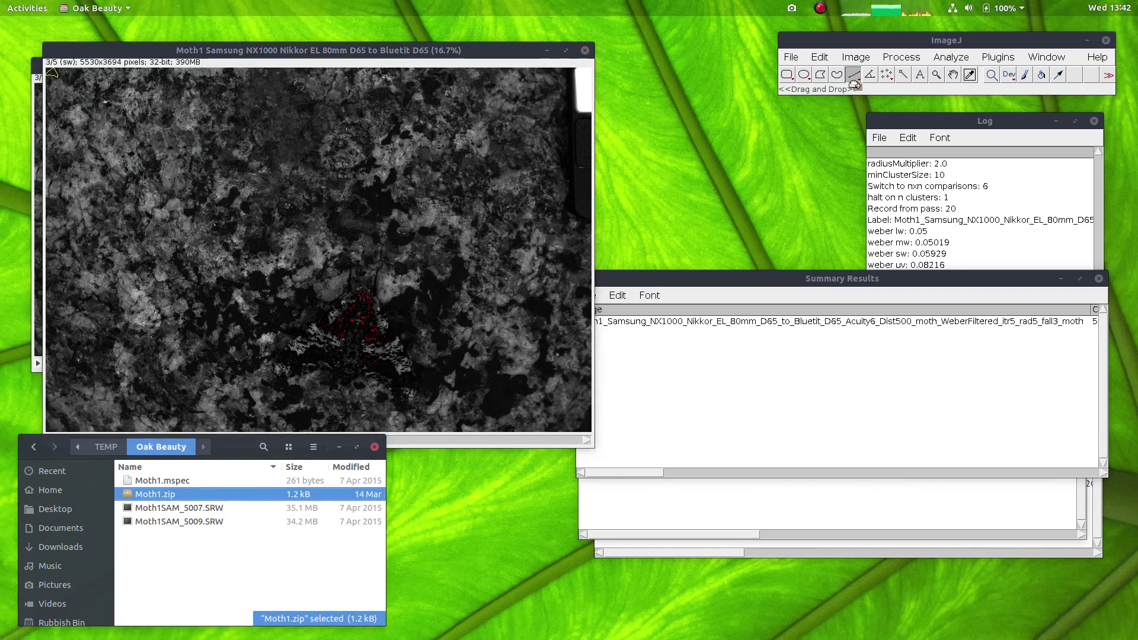
pyautogui.moveTo(854, 85); pyautogui.dragTo(847, 87)
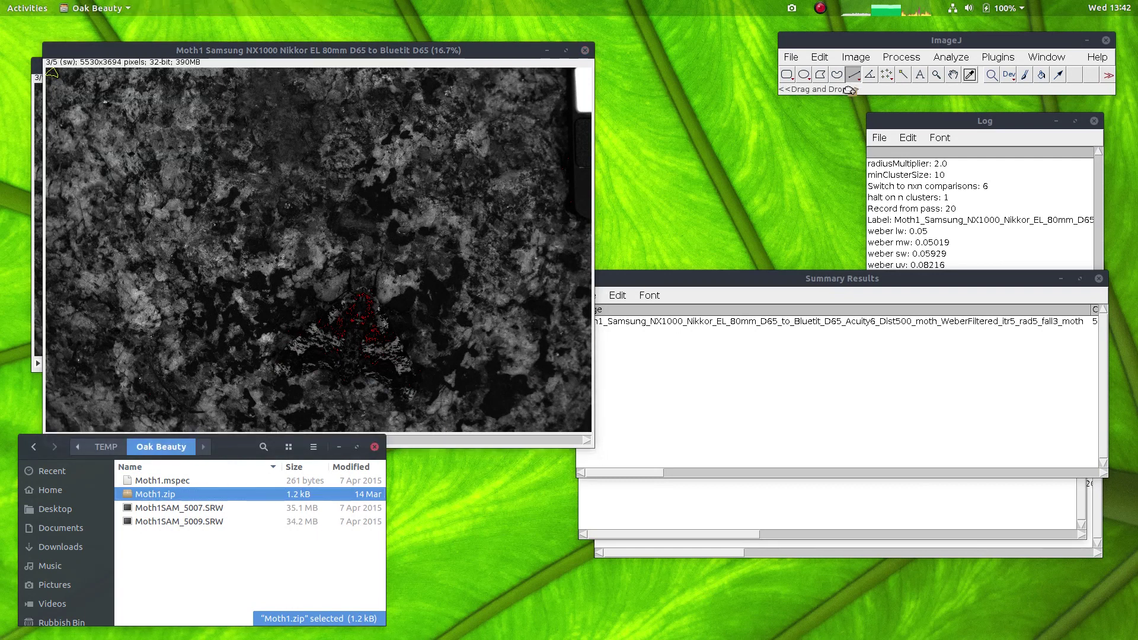
pyautogui.click(476, 52)
# Run the QCPA Framework with ROI set to background through acuity correction and ranked filtering.
pyautogui.click(998, 57)
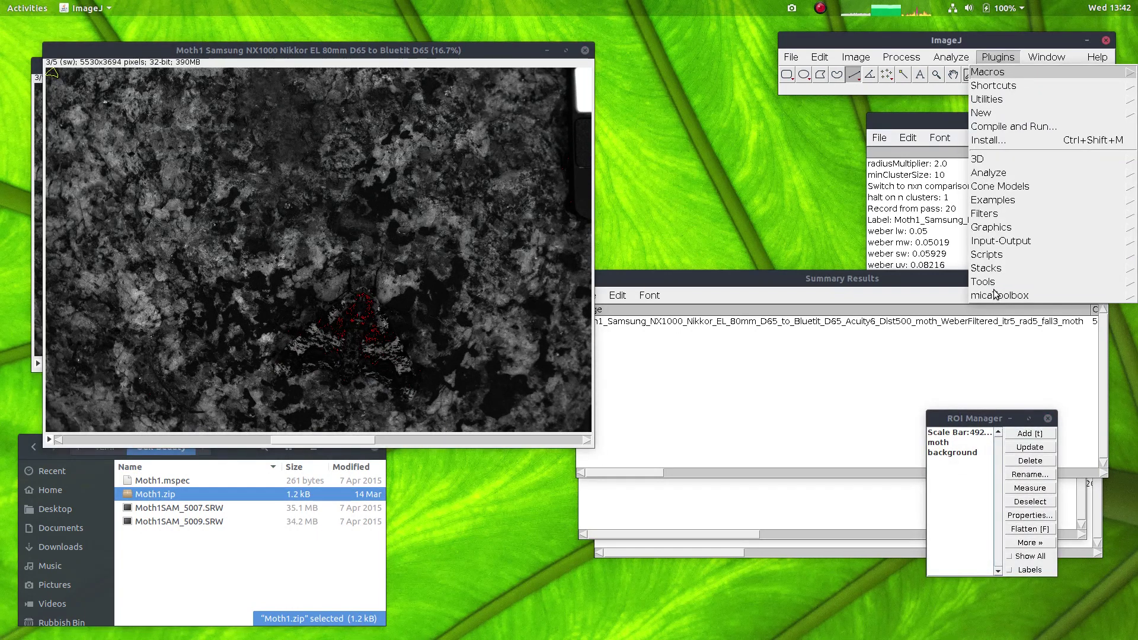
pyautogui.moveTo(999, 295)
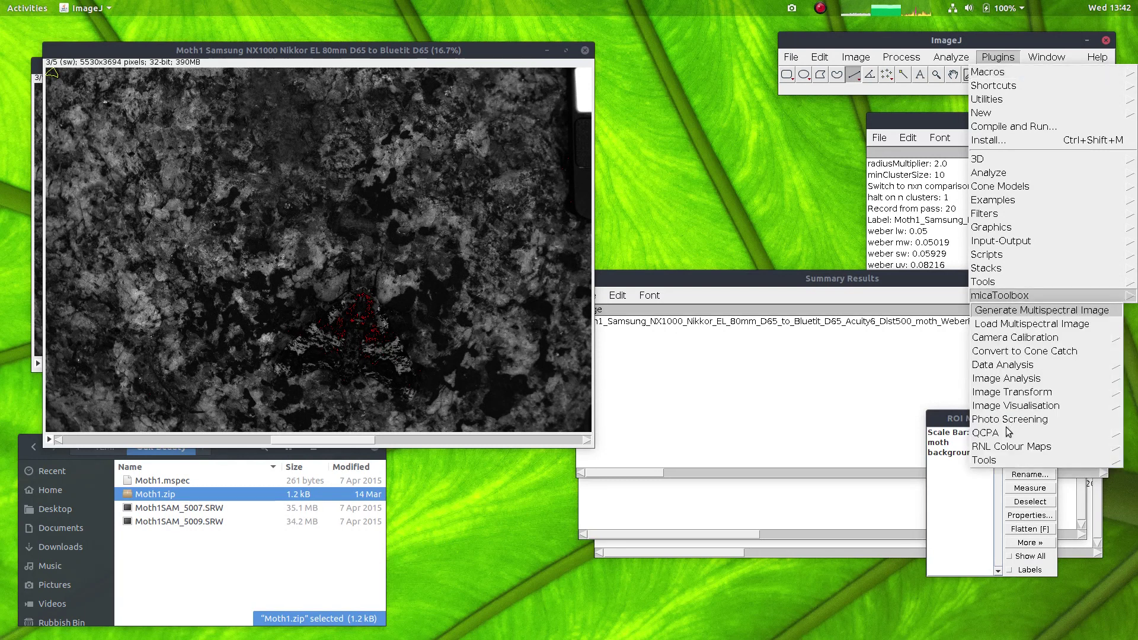
pyautogui.click(999, 444)
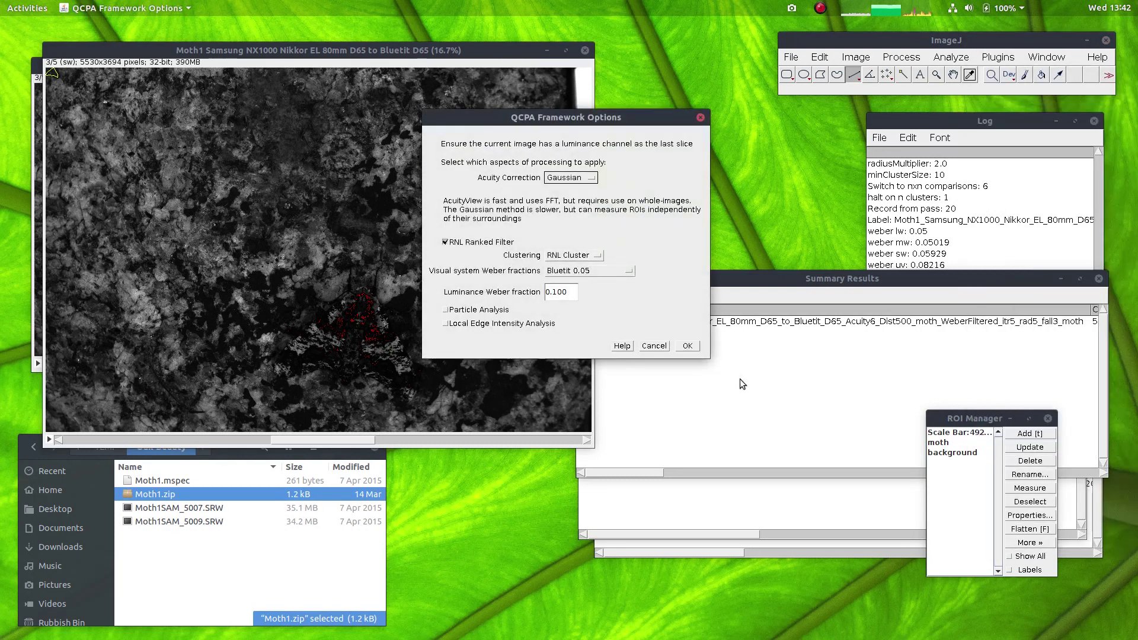
pyautogui.click(687, 345)
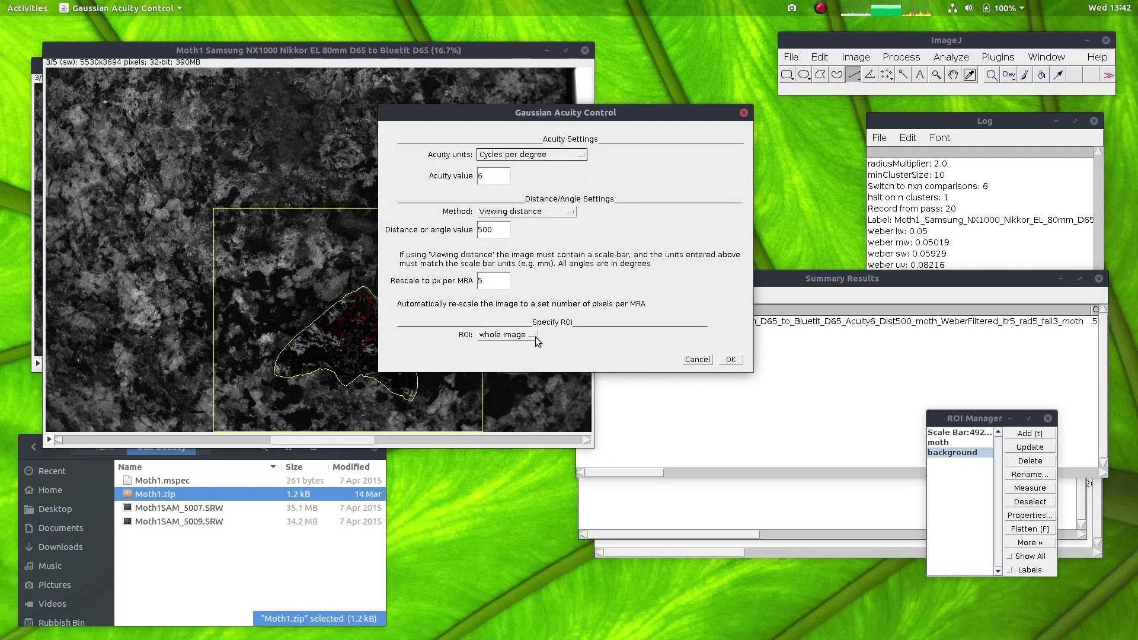
pyautogui.click(517, 335)
pyautogui.click(501, 368)
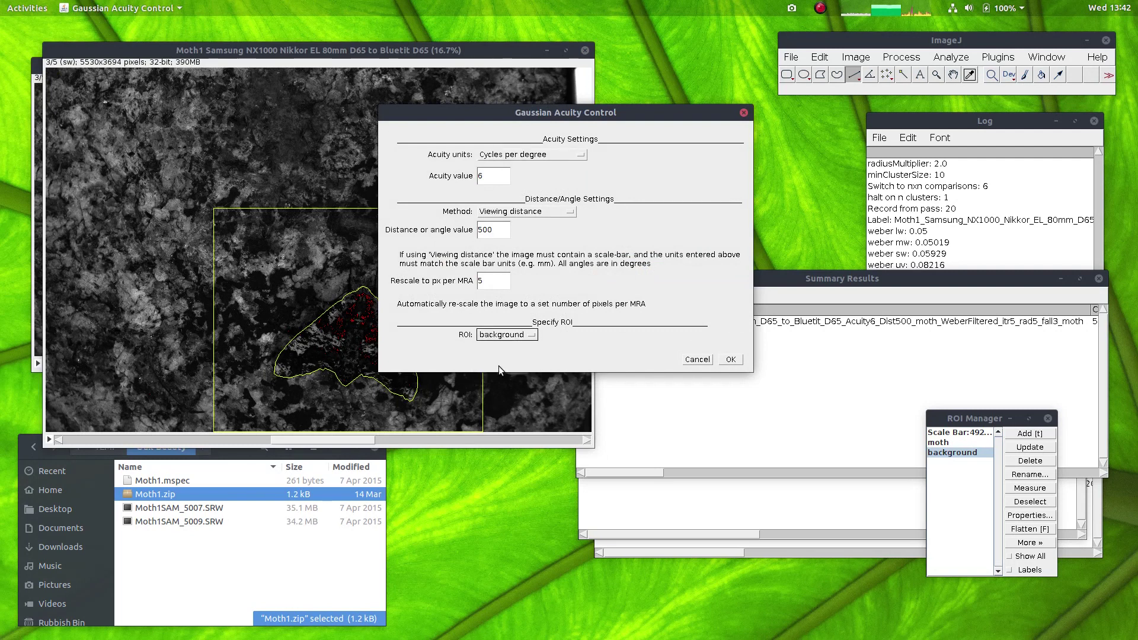
pyautogui.click(730, 360)
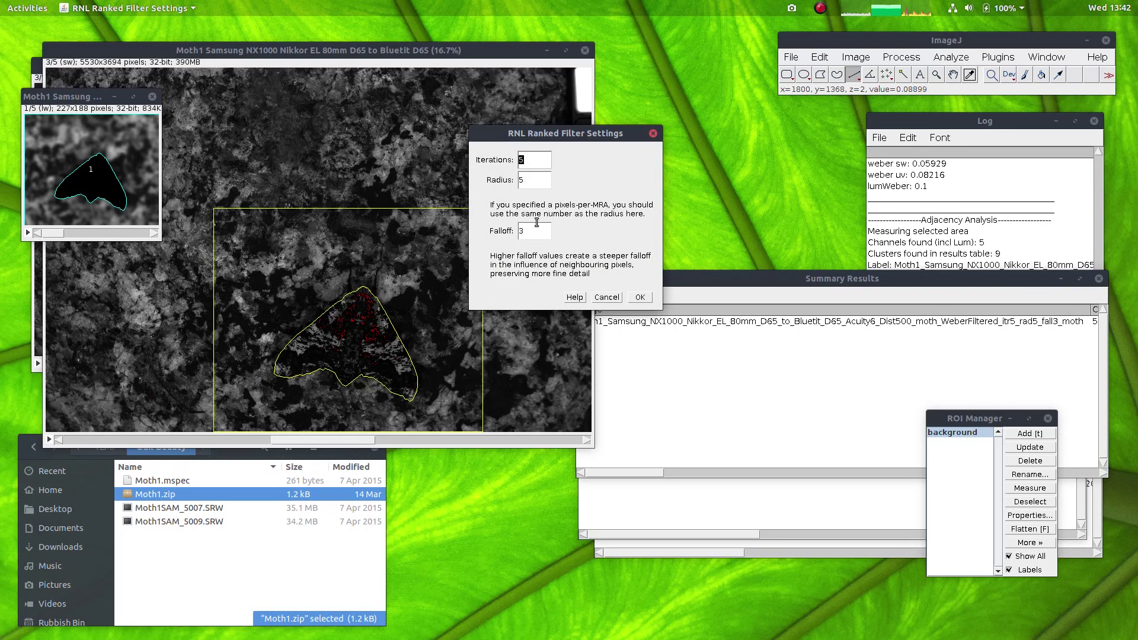
pyautogui.click(635, 298)
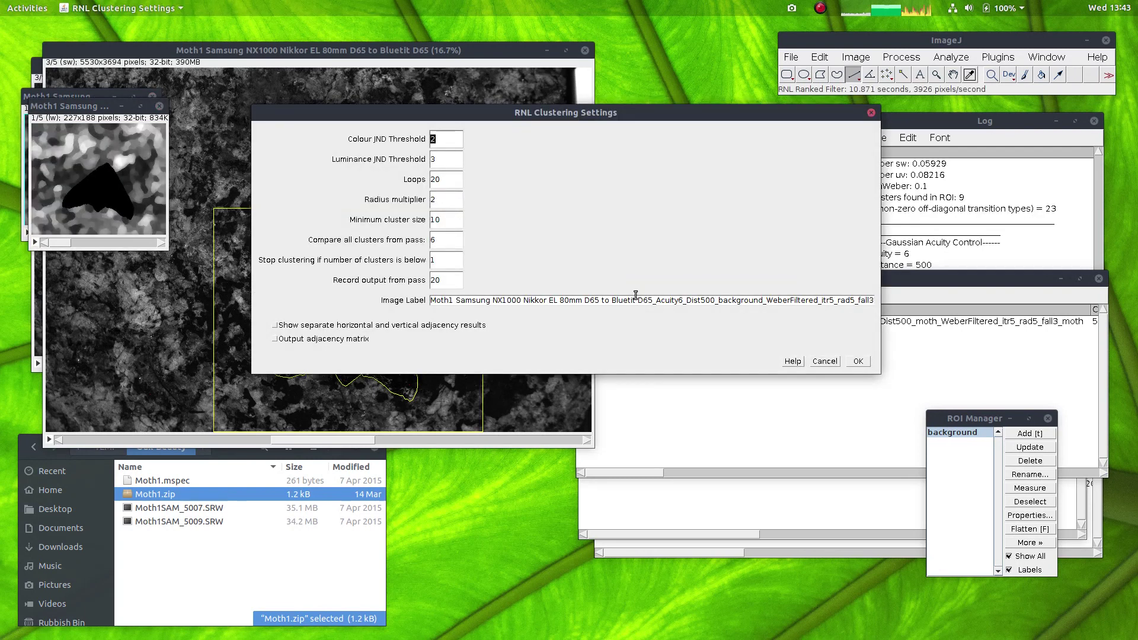
# Confirm background clustering, then move the Summary Results table upper-left and enlarge it.
pyautogui.click(858, 361)
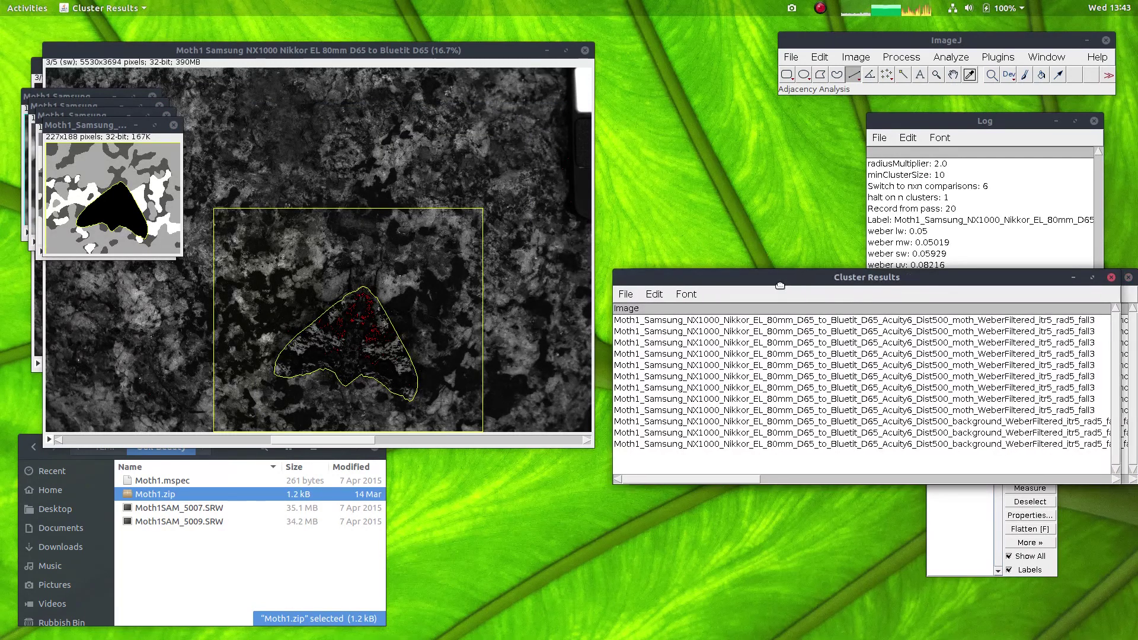
pyautogui.moveTo(793, 290); pyautogui.dragTo(673, 308)
pyautogui.moveTo(769, 278); pyautogui.dragTo(230, 153)
pyautogui.moveTo(592, 357); pyautogui.dragTo(1044, 432)
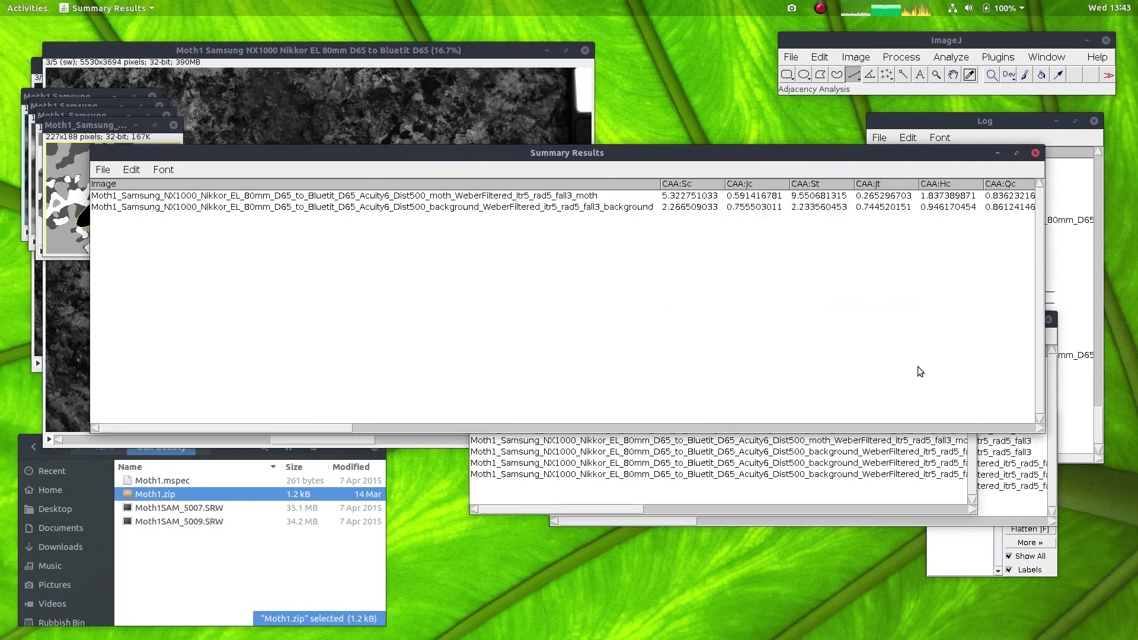
# Scroll the Summary Results columns and compare the moth and background rows.
pyautogui.click(573, 198)
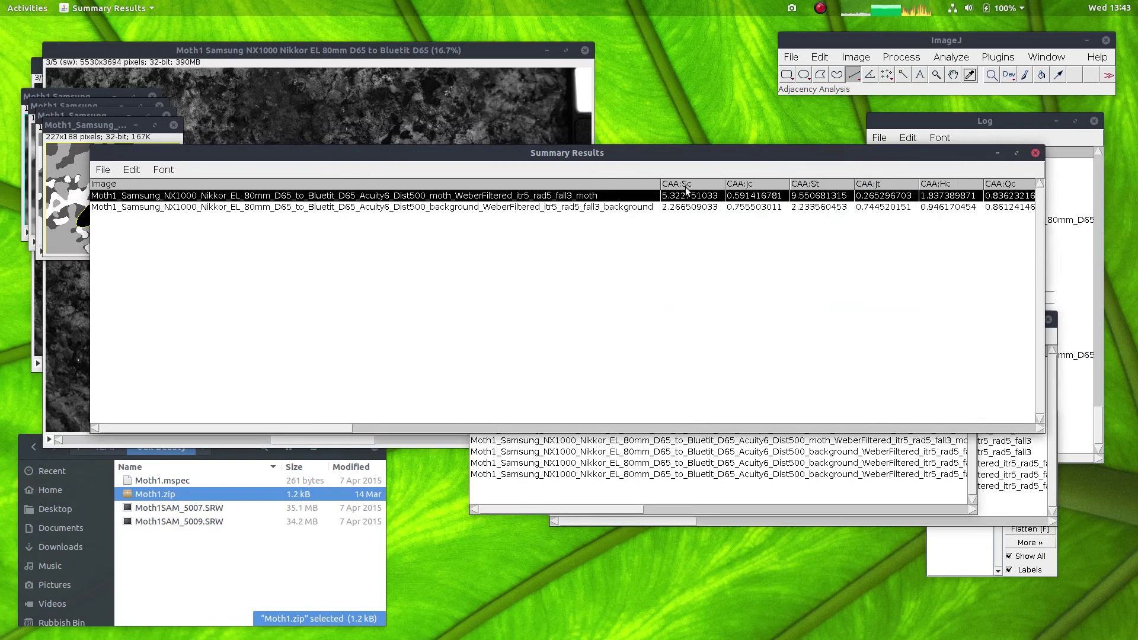
pyautogui.moveTo(339, 427); pyautogui.dragTo(455, 427)
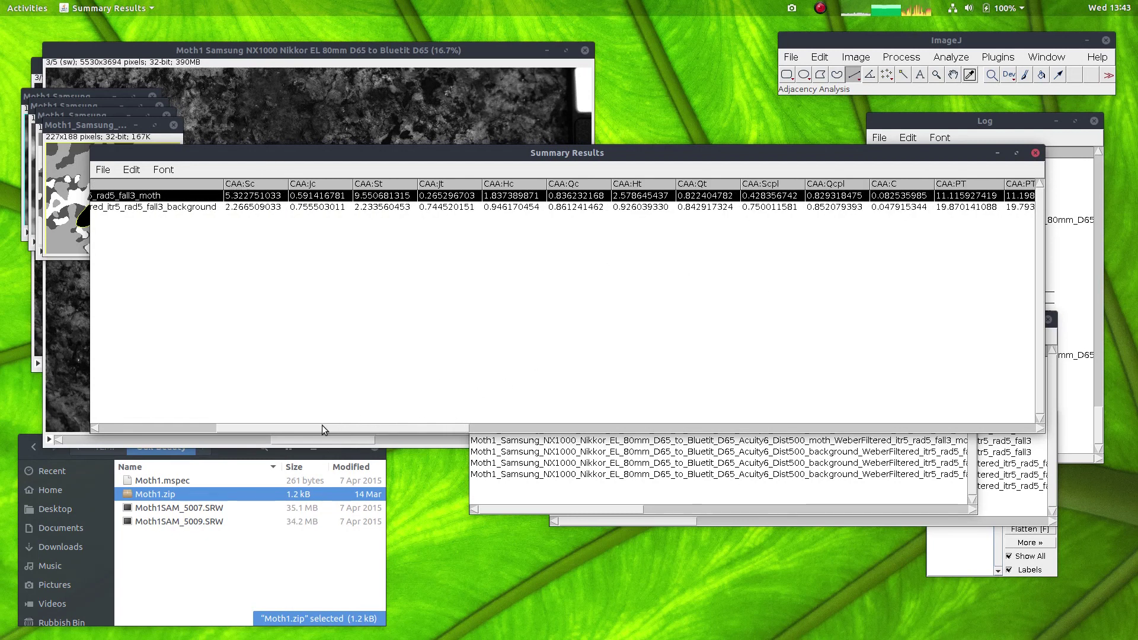
pyautogui.moveTo(304, 429); pyautogui.dragTo(190, 428)
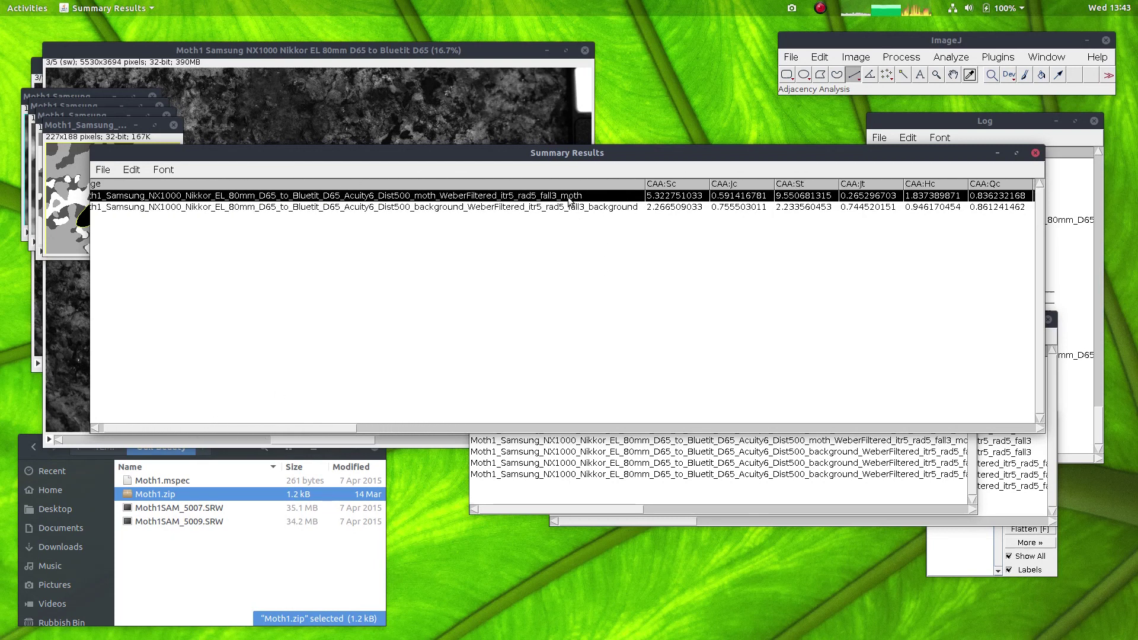
pyautogui.click(583, 207)
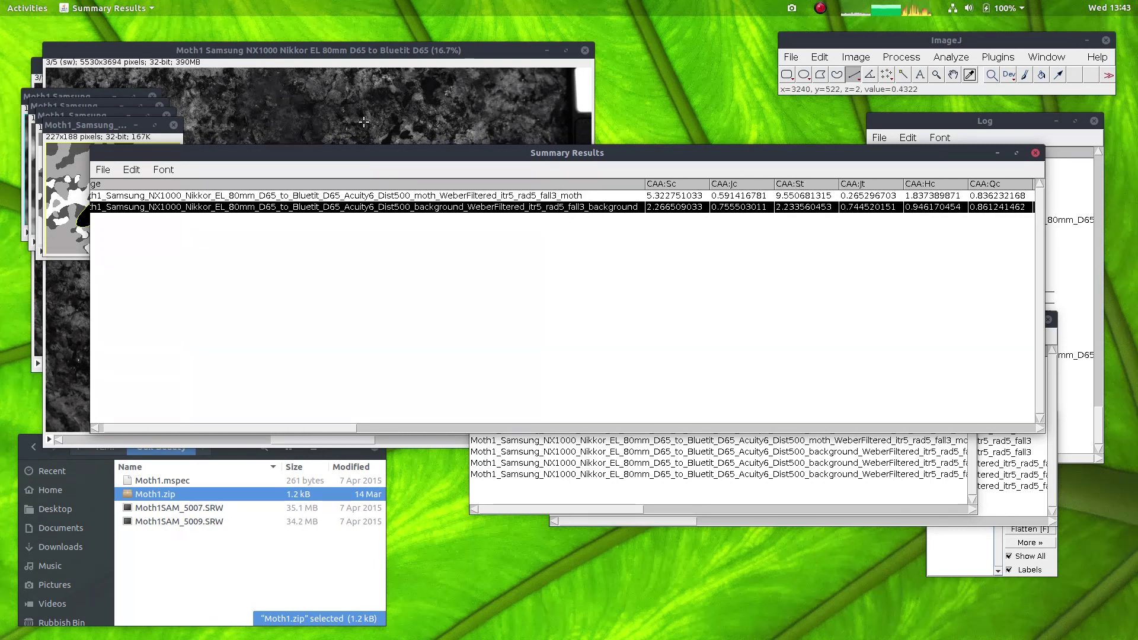